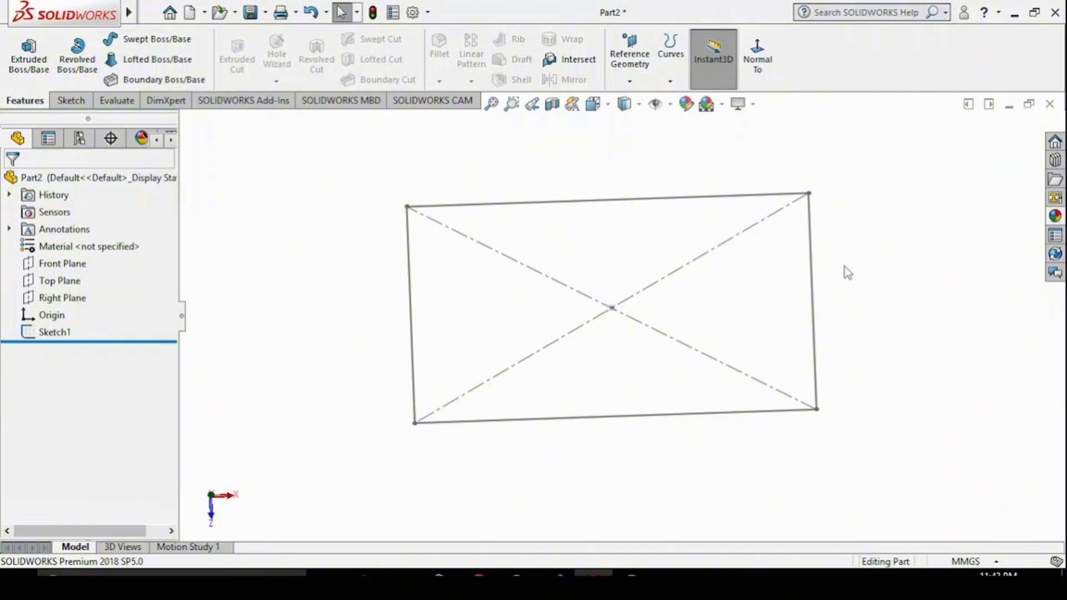
Step: Extrude the rectangle sketch into a plate with a blind depth of 15 mm
click(72, 105)
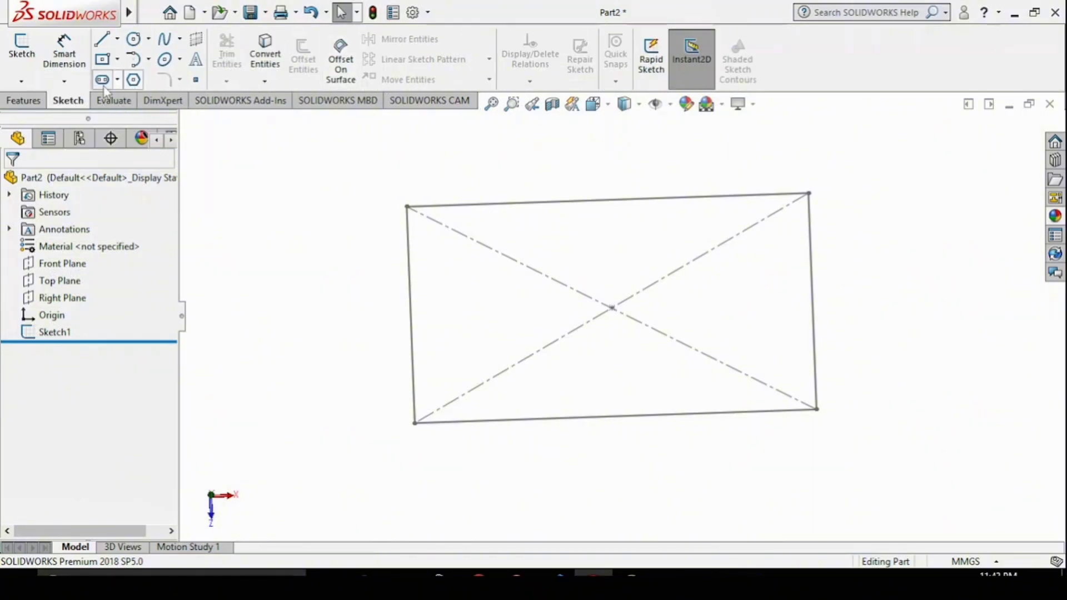
click(51, 102)
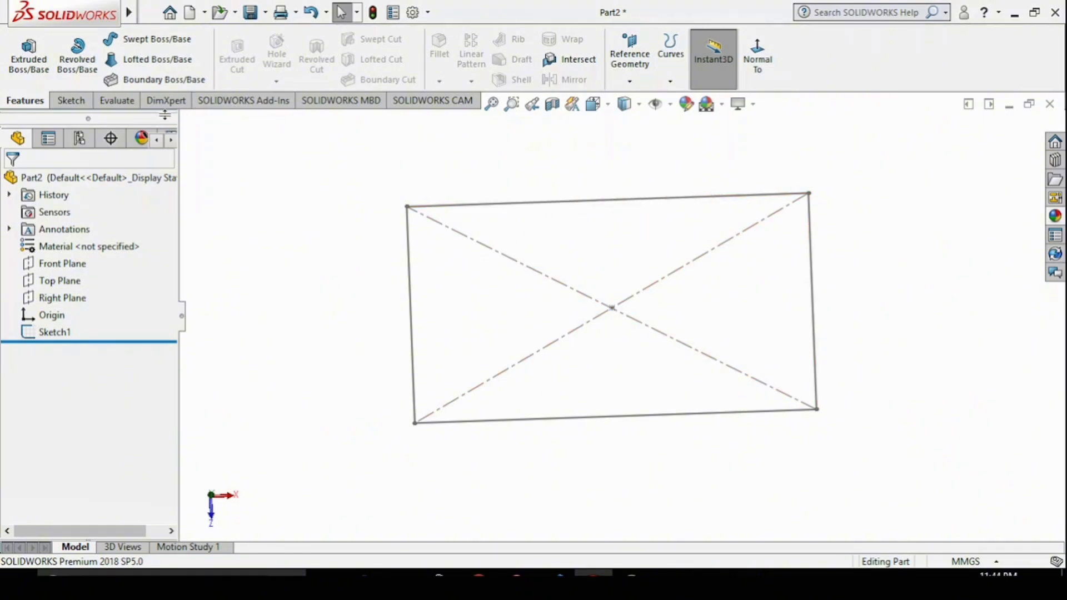
click(29, 55)
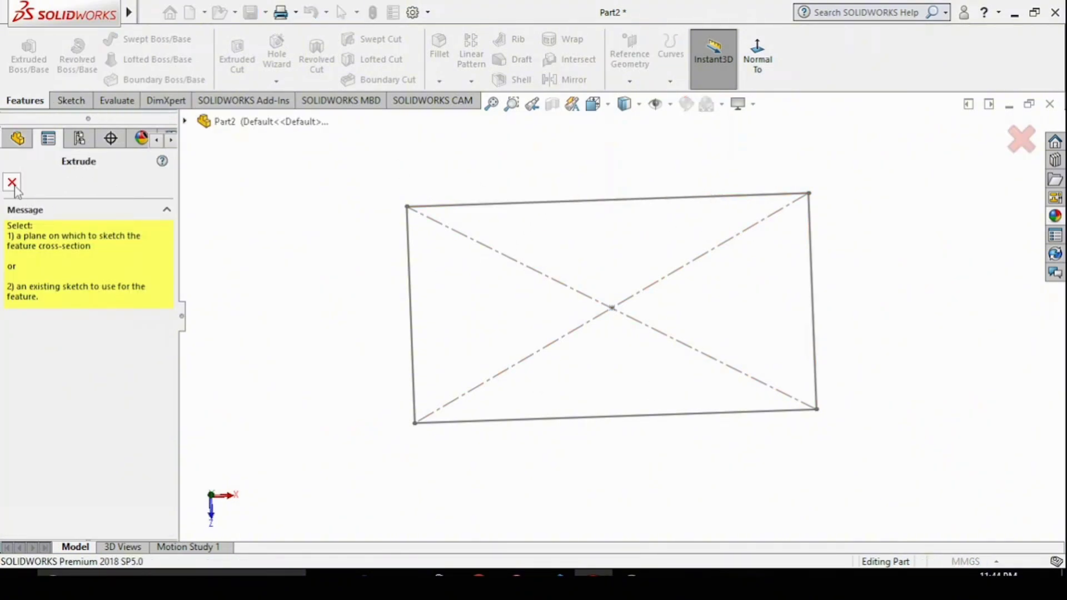
click(231, 276)
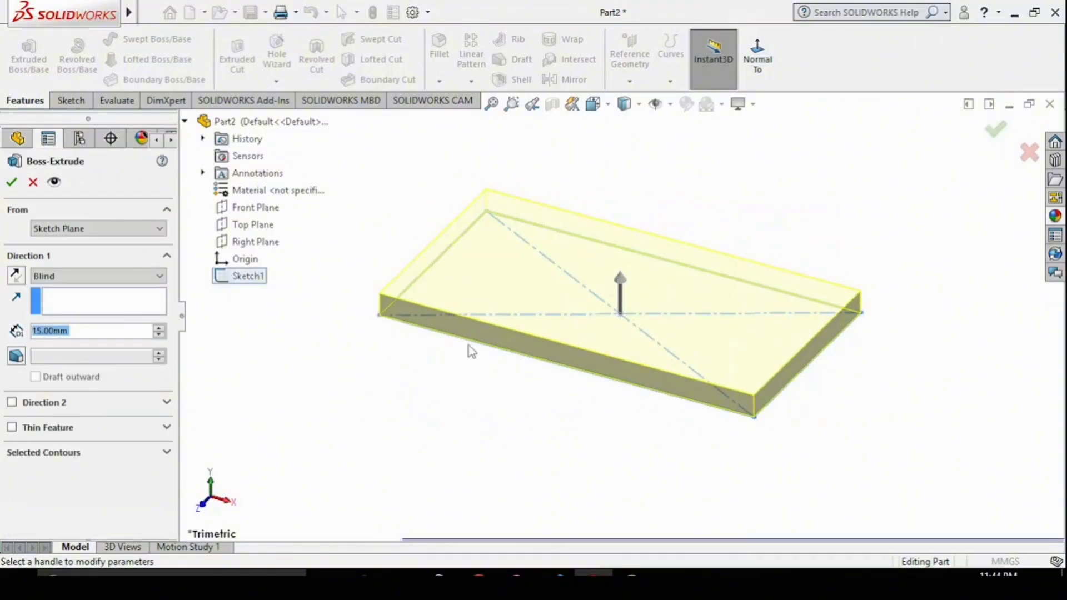
middle_drag(469, 350, 488, 305)
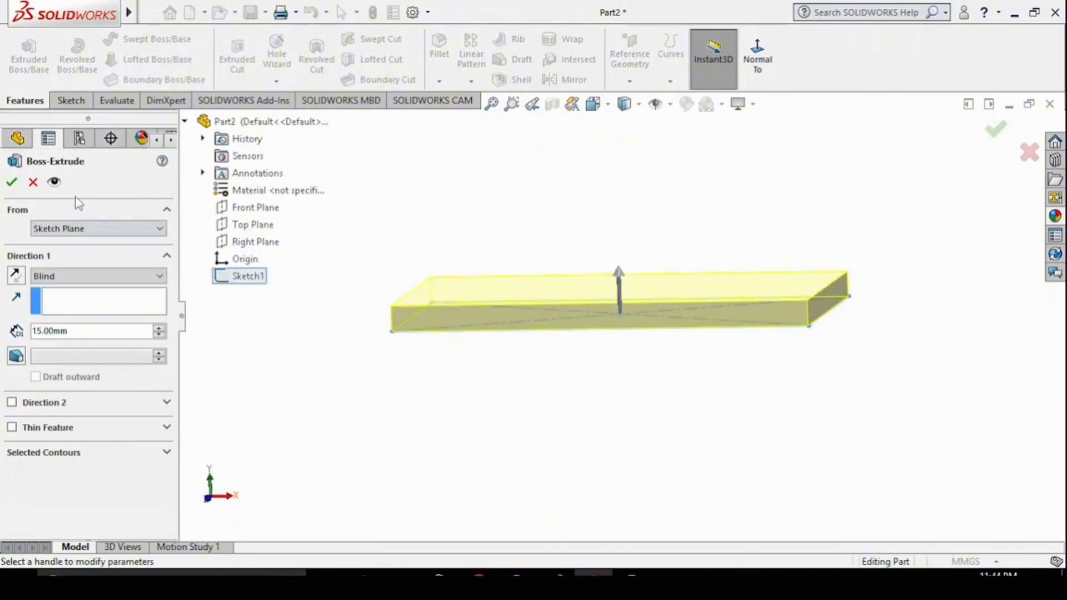
click(9, 184)
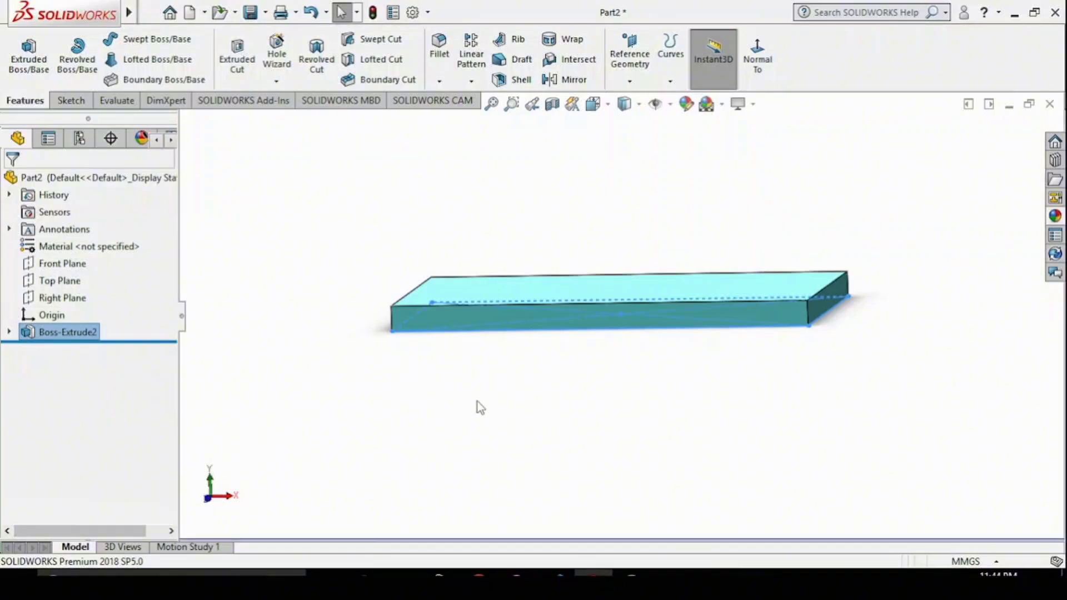
Step: Start a sketch on the plate's large top face and draw a circle about 34 mm in diameter near the upper-left corner
middle_drag(388, 385, 400, 340)
click(625, 353)
click(758, 55)
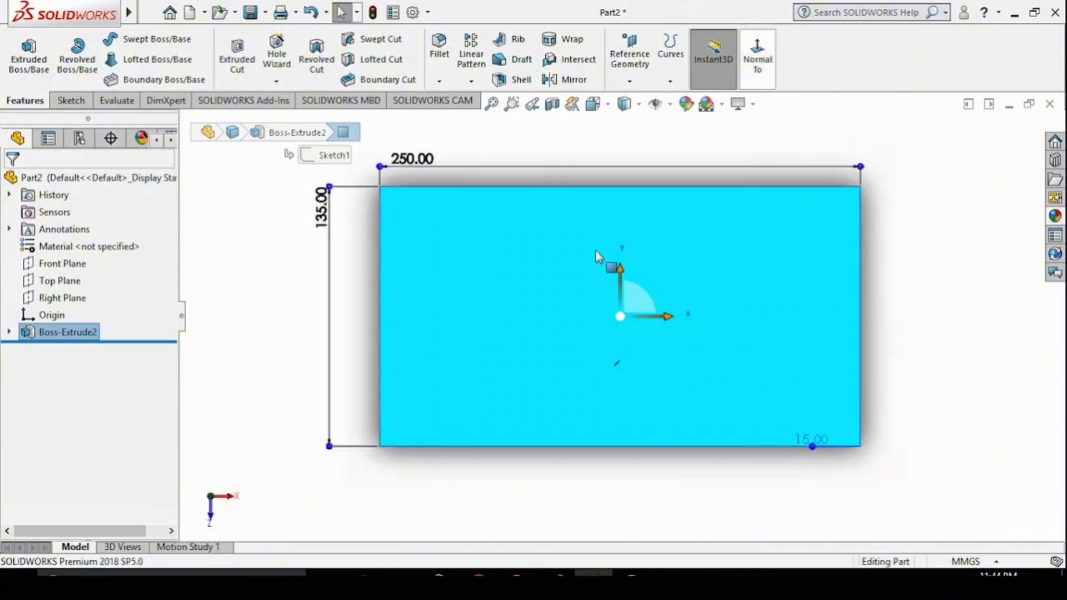
click(71, 100)
click(8, 49)
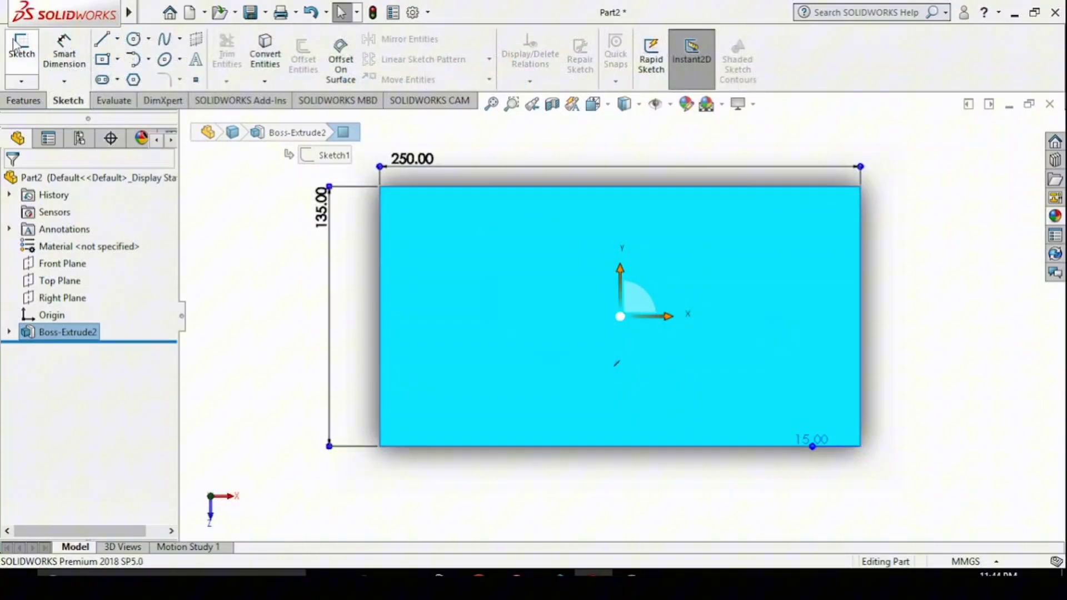
click(133, 38)
drag(416, 217, 453, 240)
right_click(453, 240)
click(478, 239)
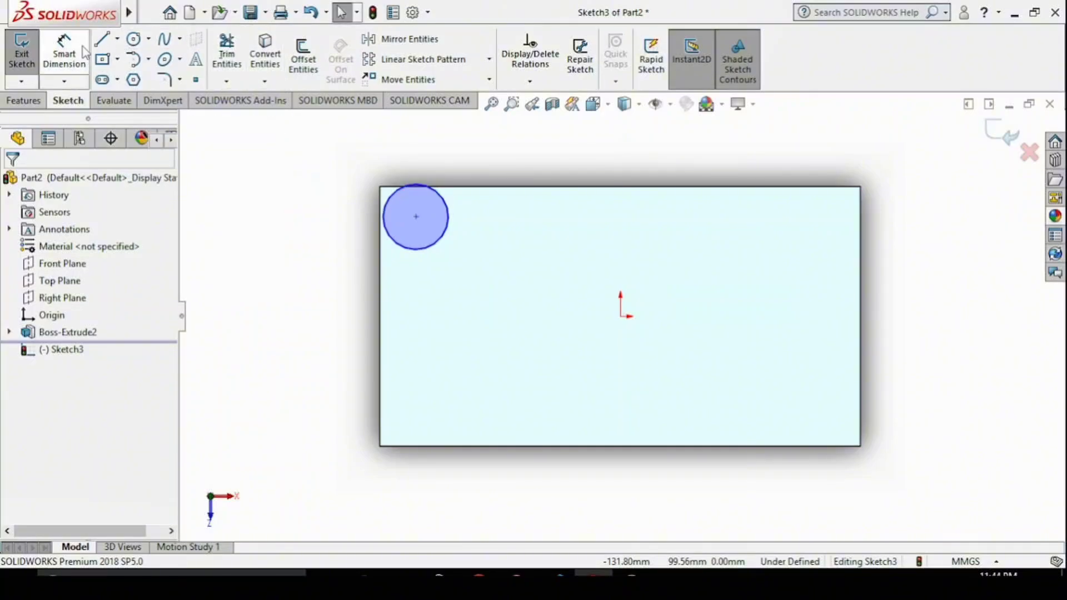
Step: Dimension the circle's diameter as 18 mm
click(440, 242)
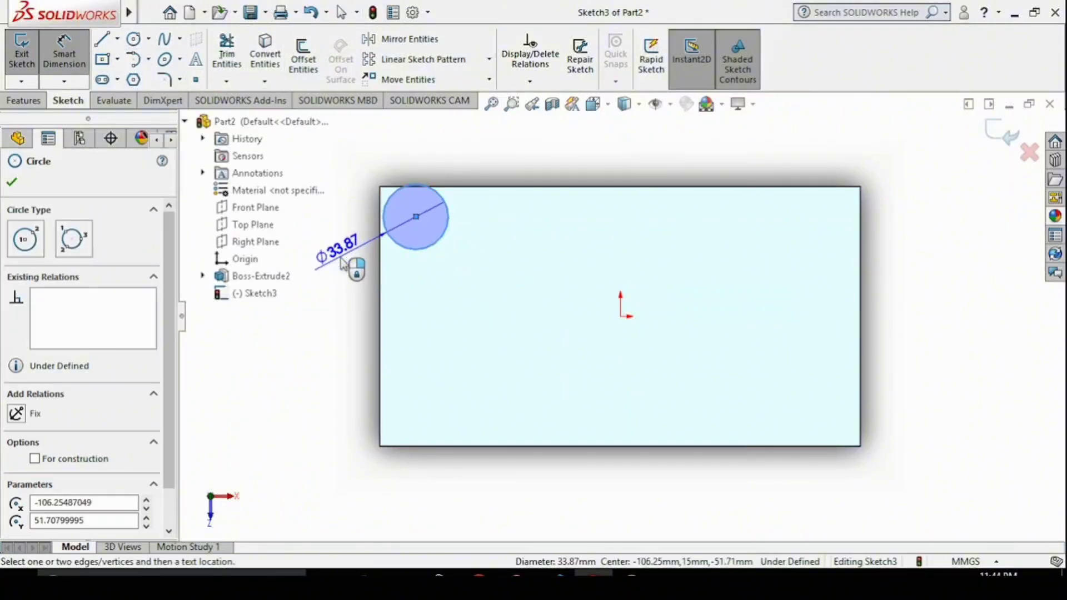
click(341, 259)
text(30)
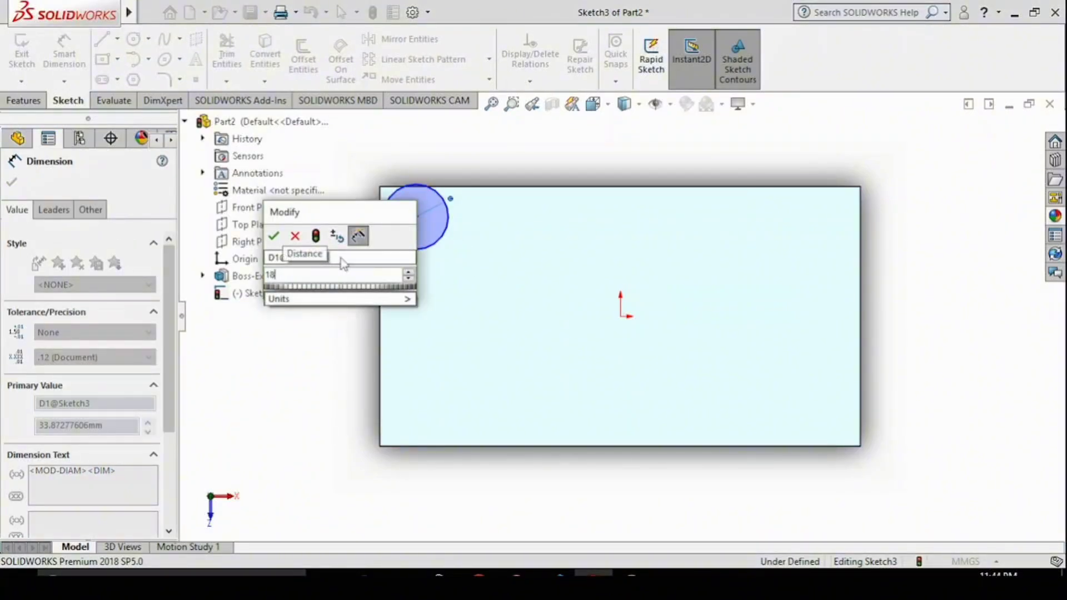
key(Return)
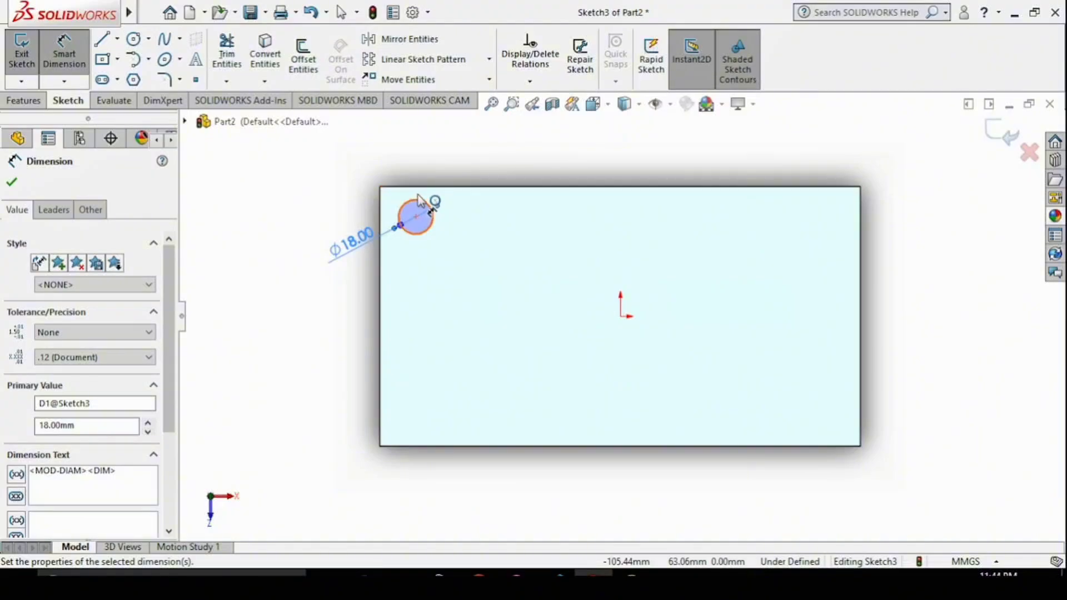
Step: Dimension the circle's center 18 mm from the plate's upper edge
click(418, 187)
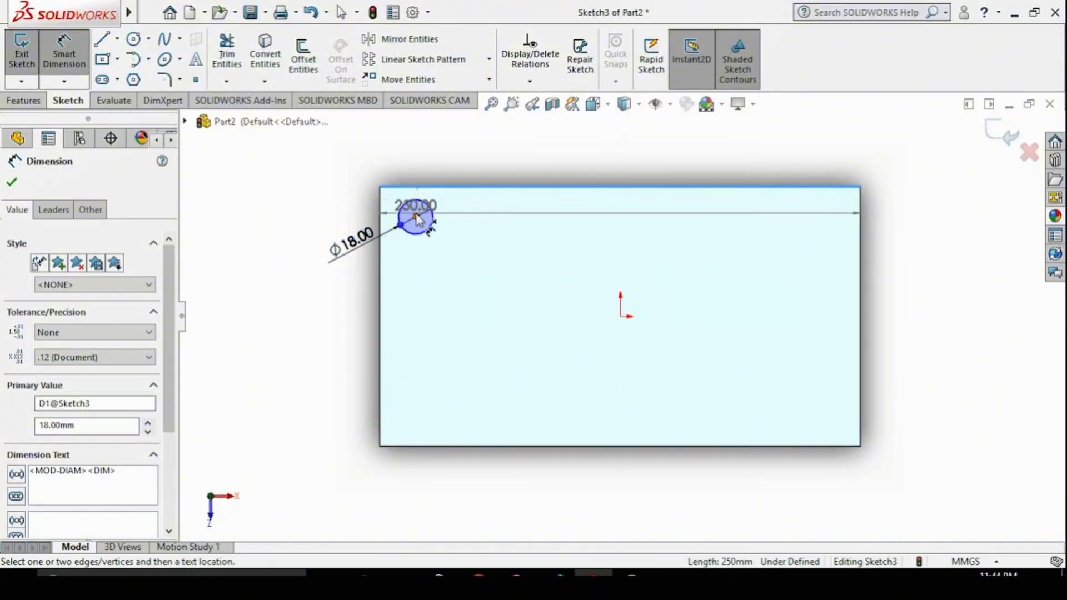
click(416, 217)
click(336, 214)
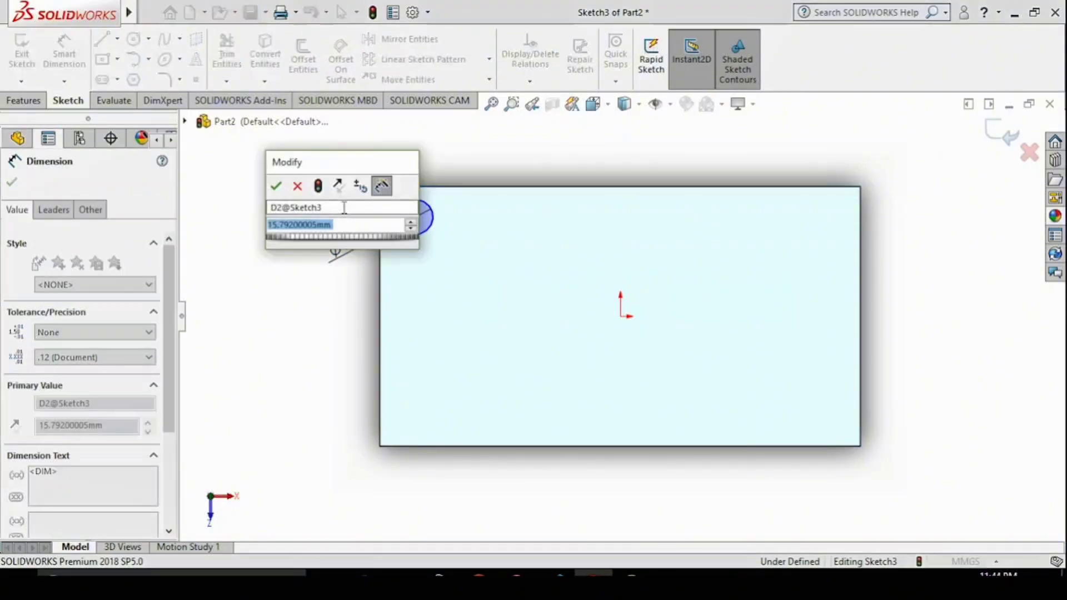
text(18)
key(Return)
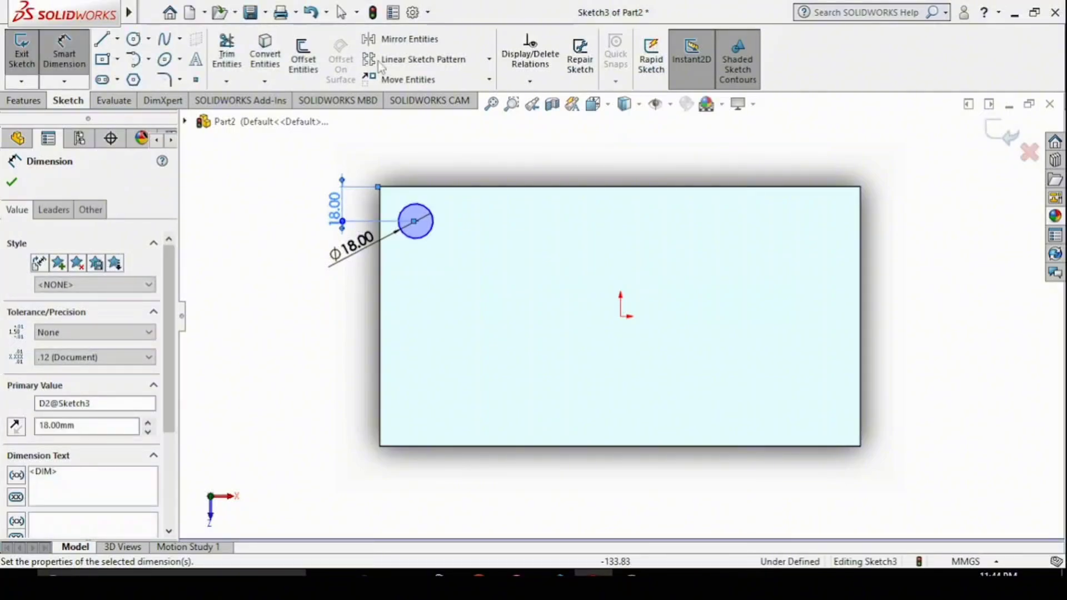
Step: Dimension the circle's center 18 mm from the plate's left edge
click(380, 262)
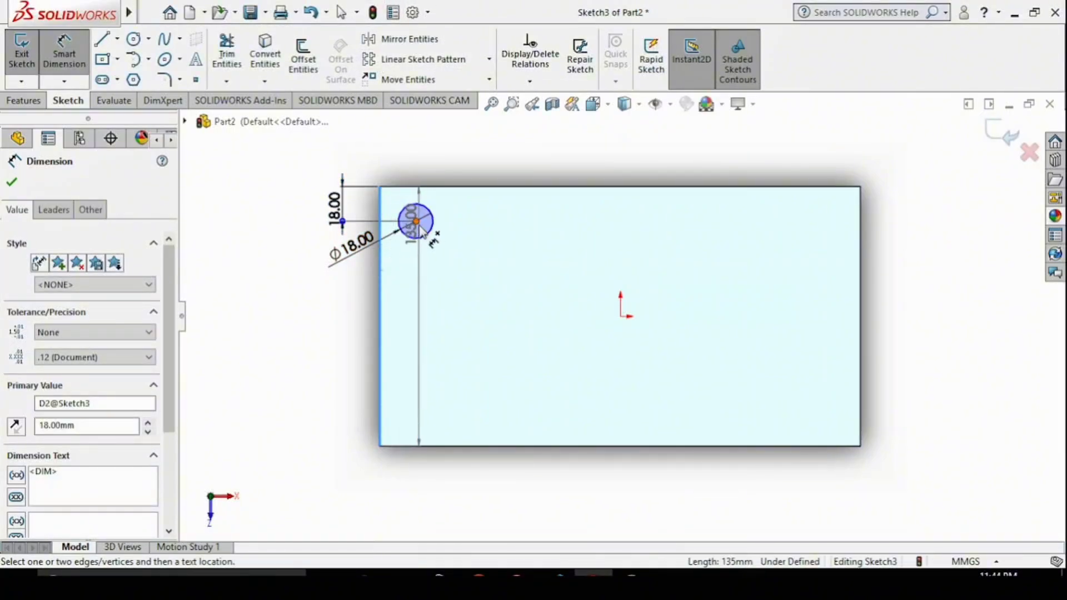
click(415, 221)
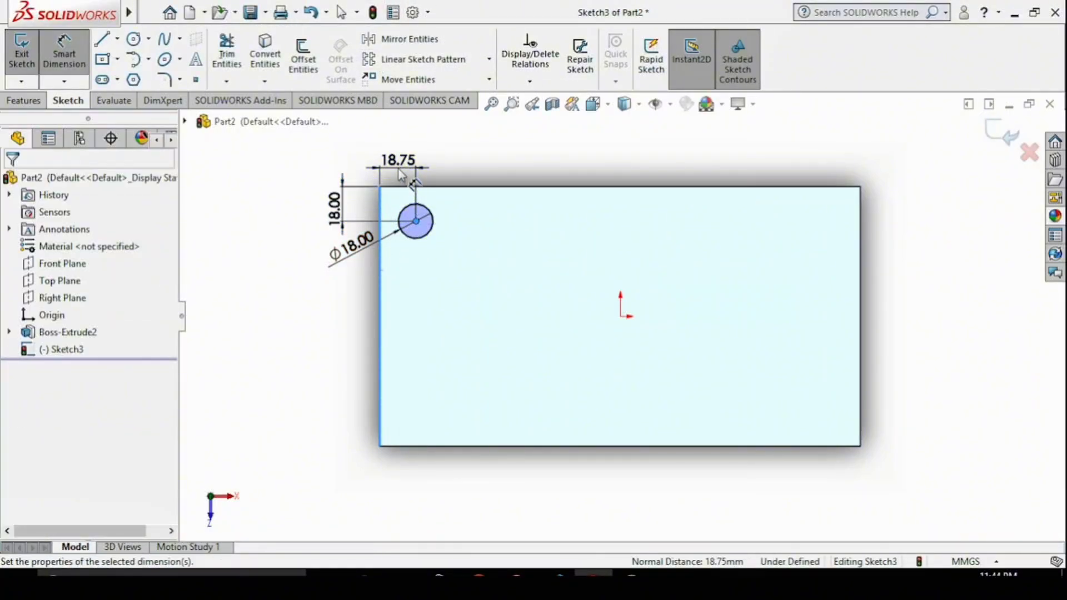
click(400, 167)
text(18)
key(Return)
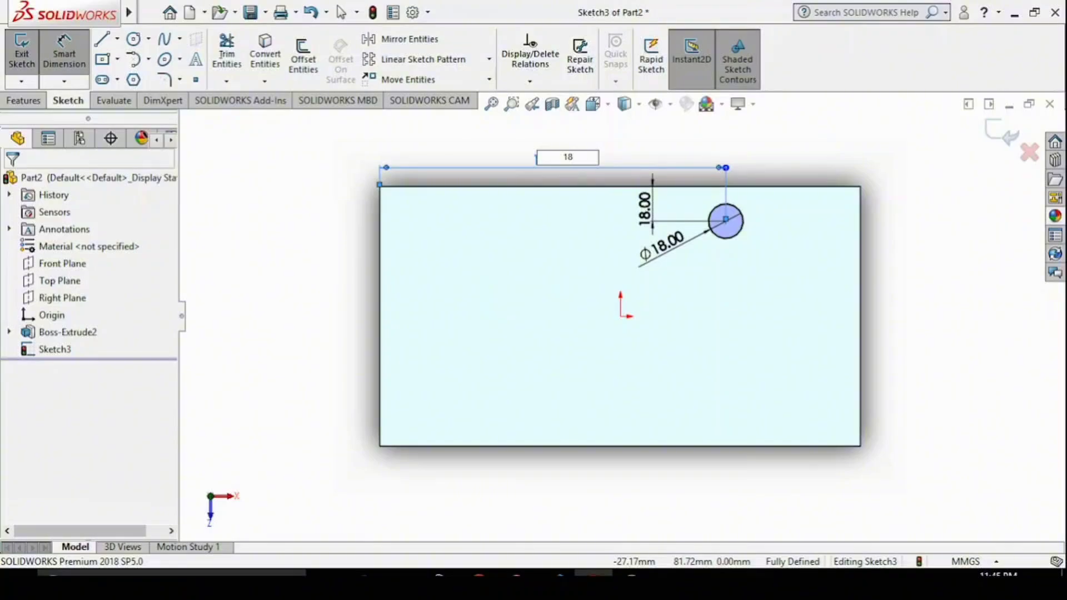
click(426, 281)
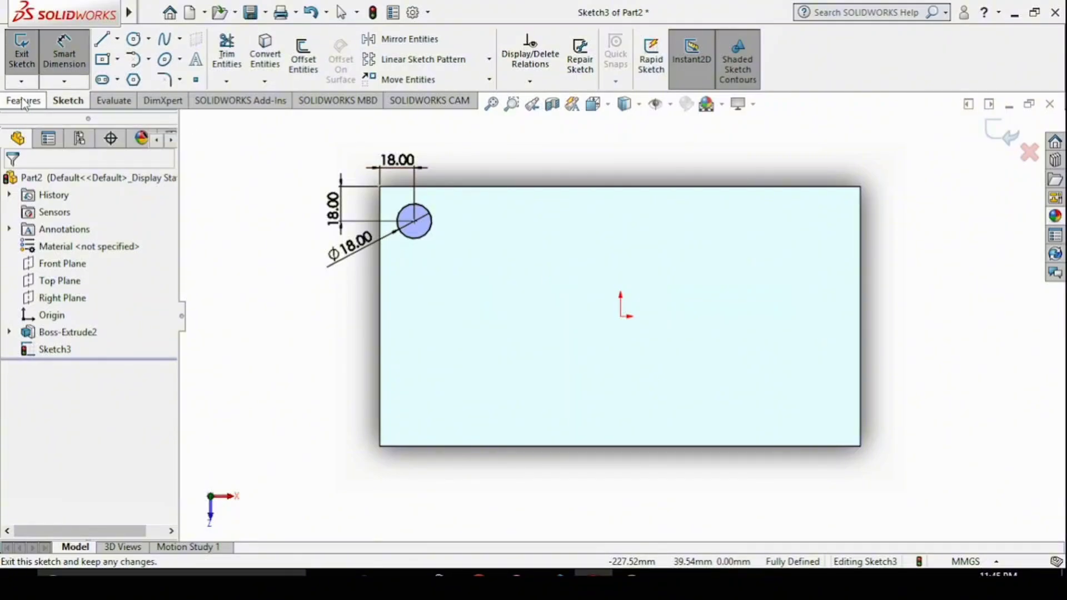
Step: Cut the circle through the plate with a blind extruded cut 15 mm deep
click(24, 101)
click(237, 56)
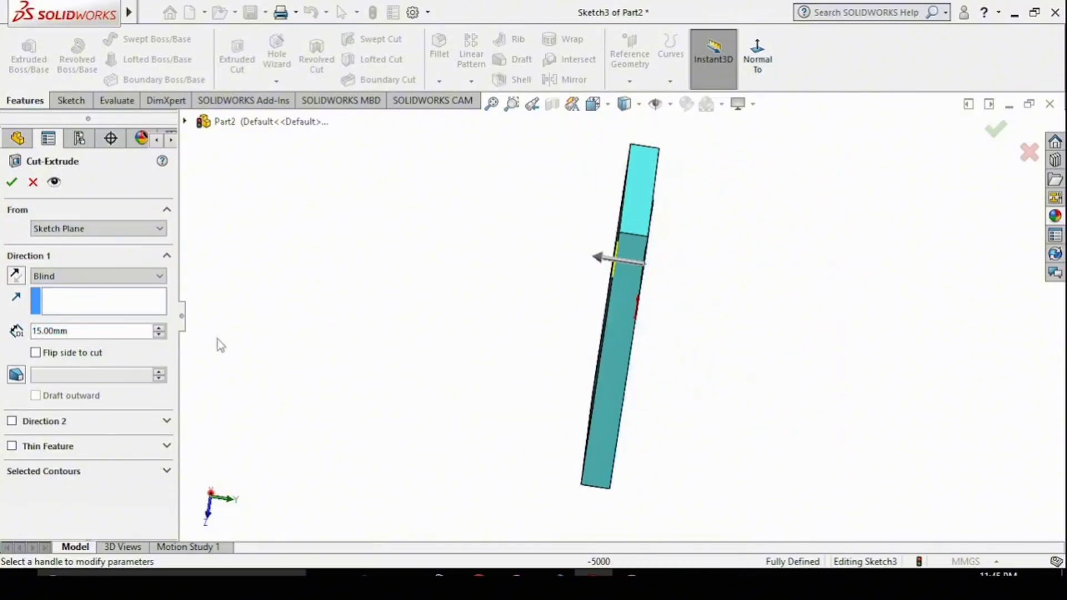
click(100, 276)
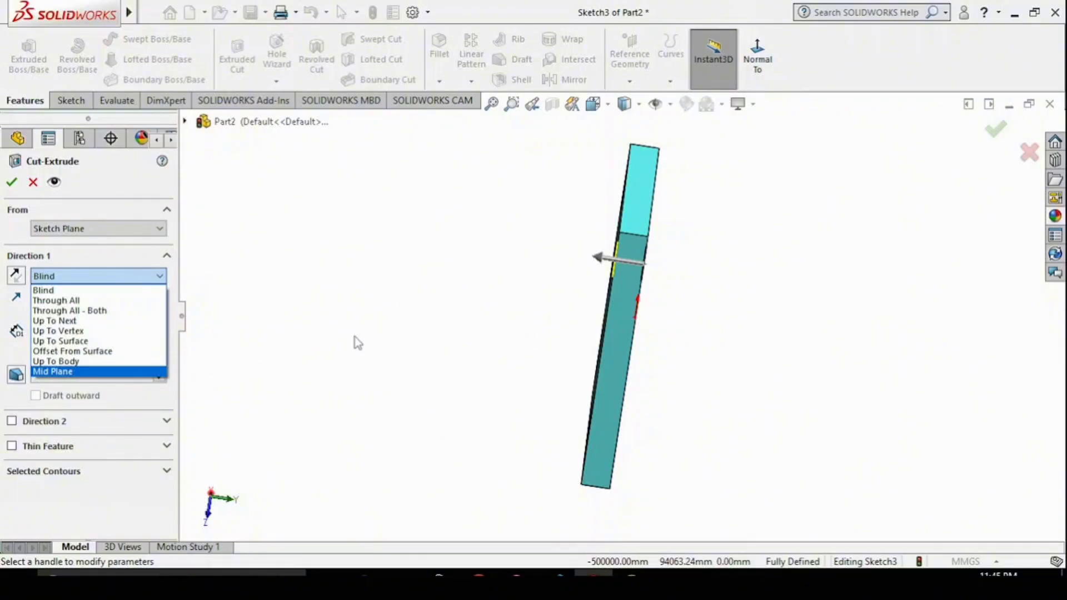
click(16, 185)
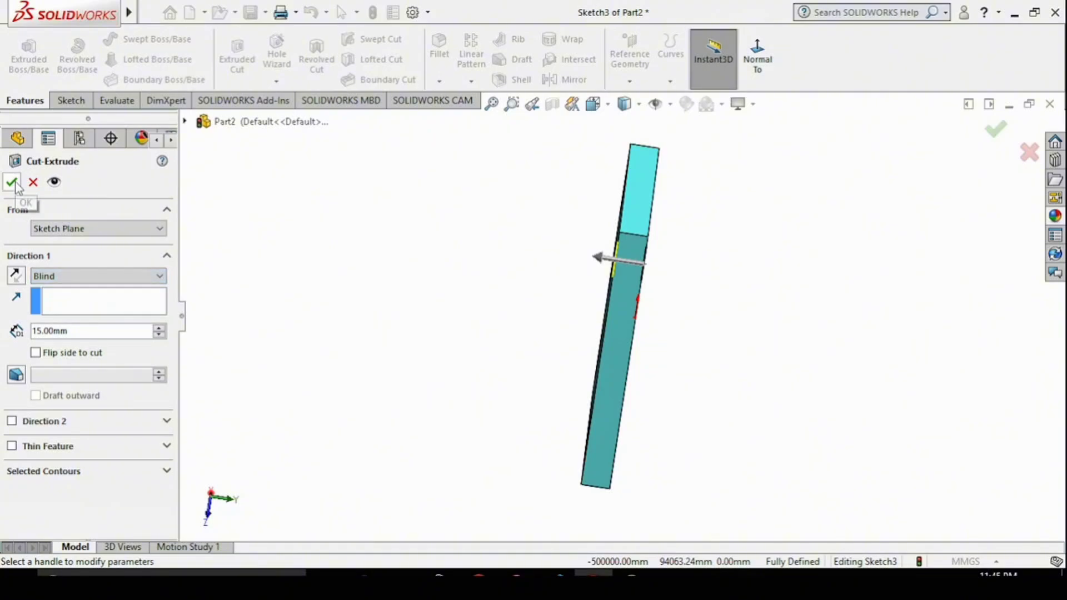
click(13, 183)
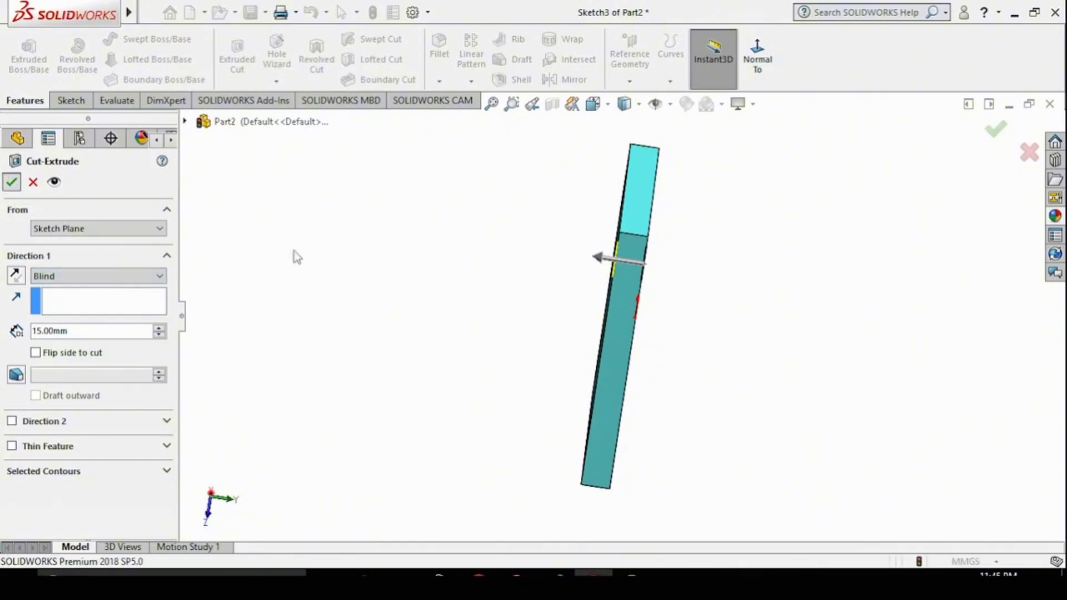
Step: Set up a linear pattern of the hole: 8 instances at 30 mm along the upper edge, 5 at 25 mm along the left edge
click(758, 55)
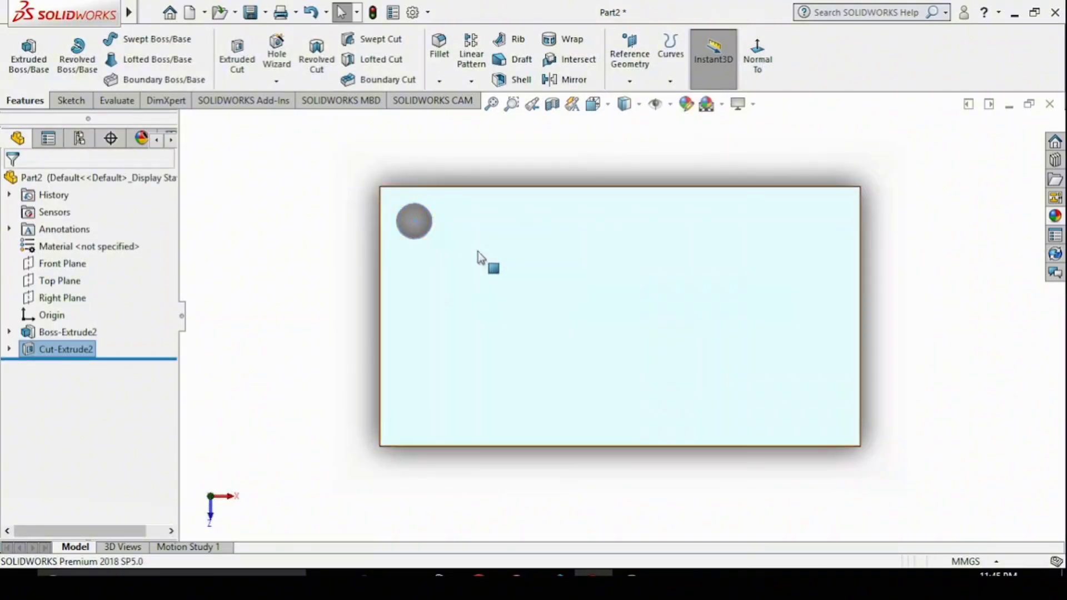
middle_drag(326, 288, 305, 247)
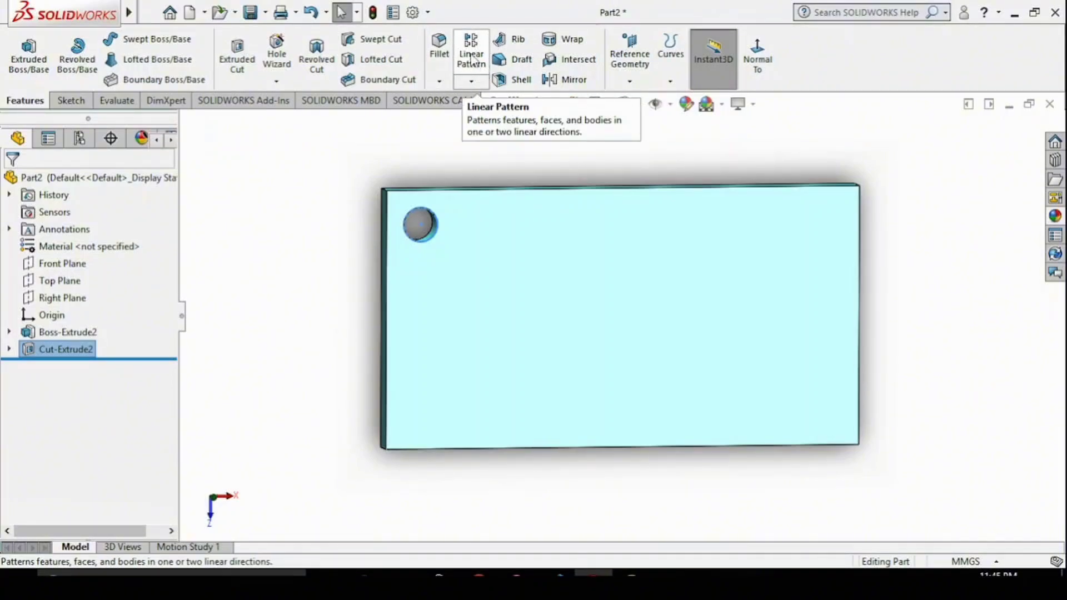
click(471, 81)
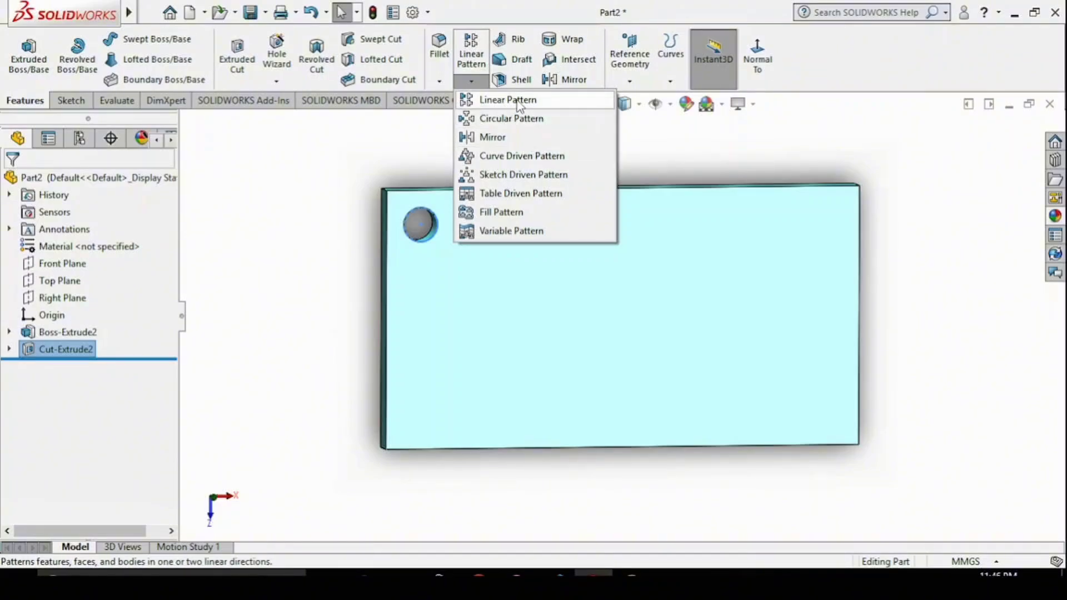
click(546, 103)
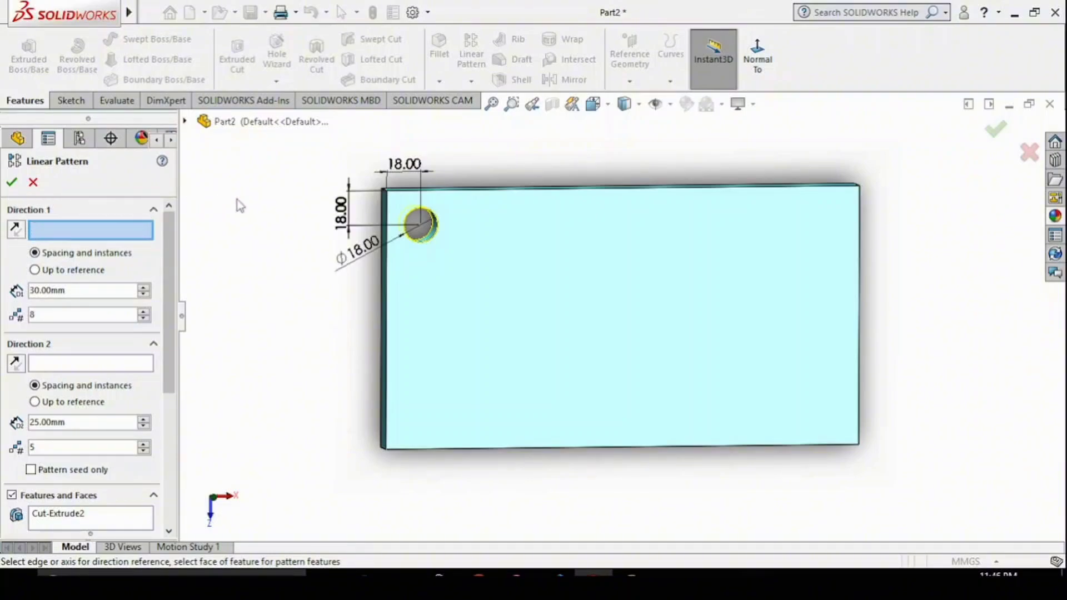
click(461, 191)
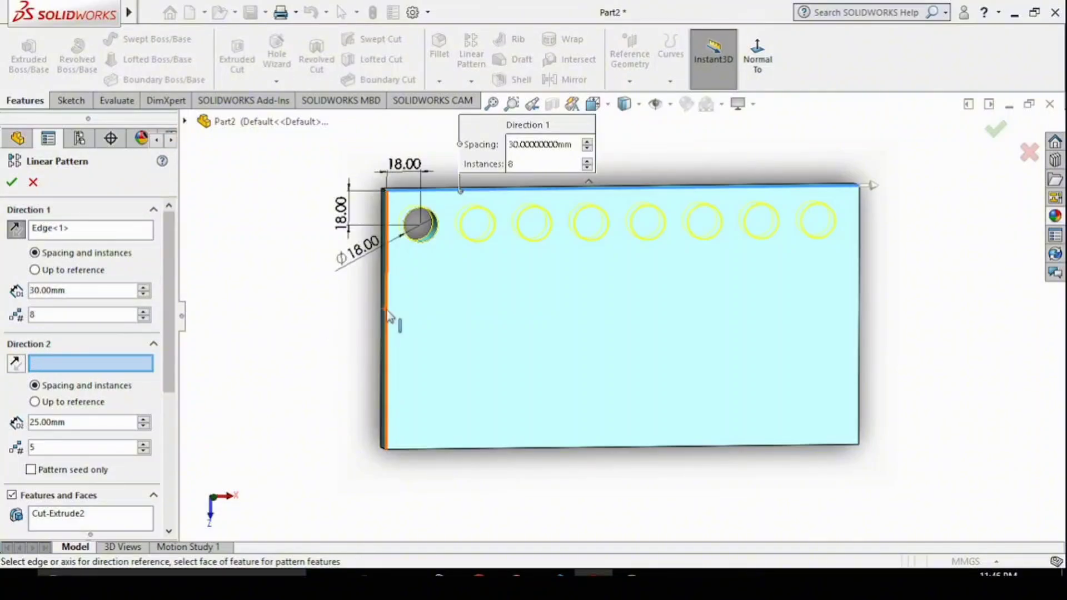
click(385, 327)
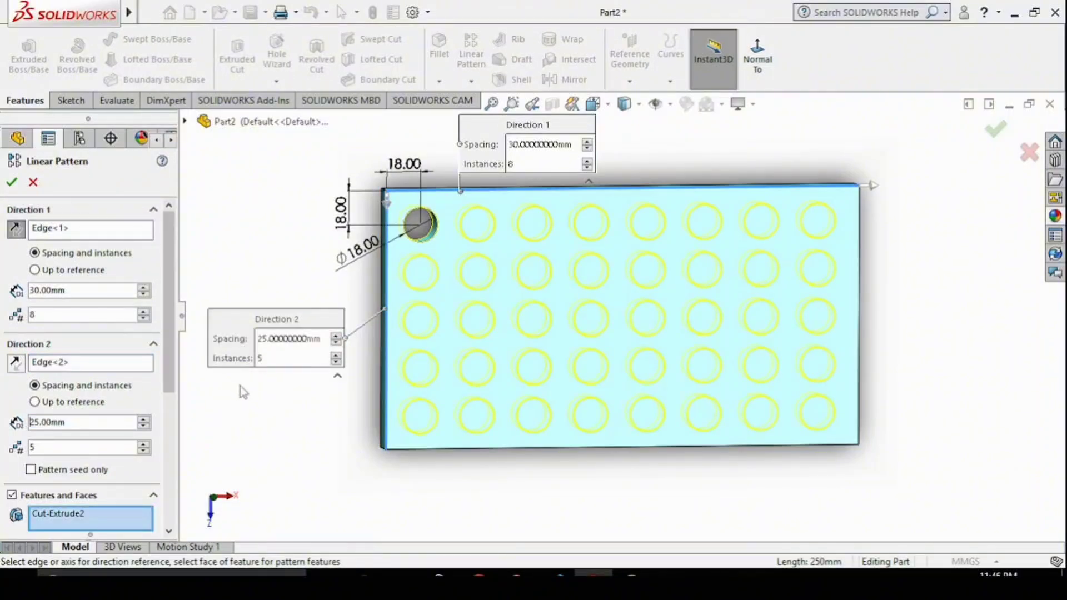
Step: Clear the hole cut from the features to pattern and reselect it by the hole's inner face
click(79, 518)
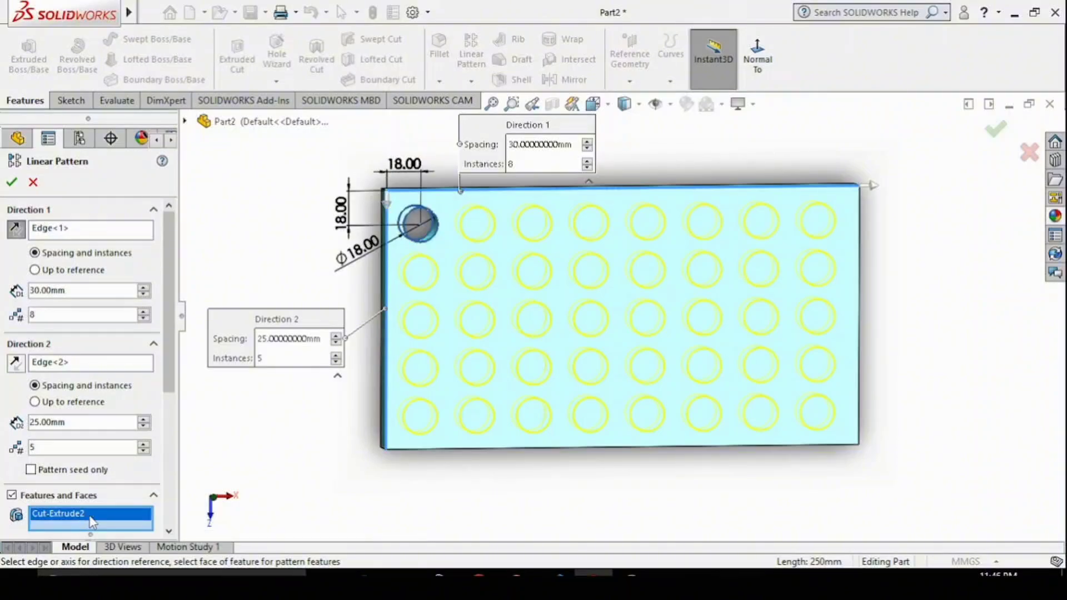
right_click(89, 520)
click(132, 483)
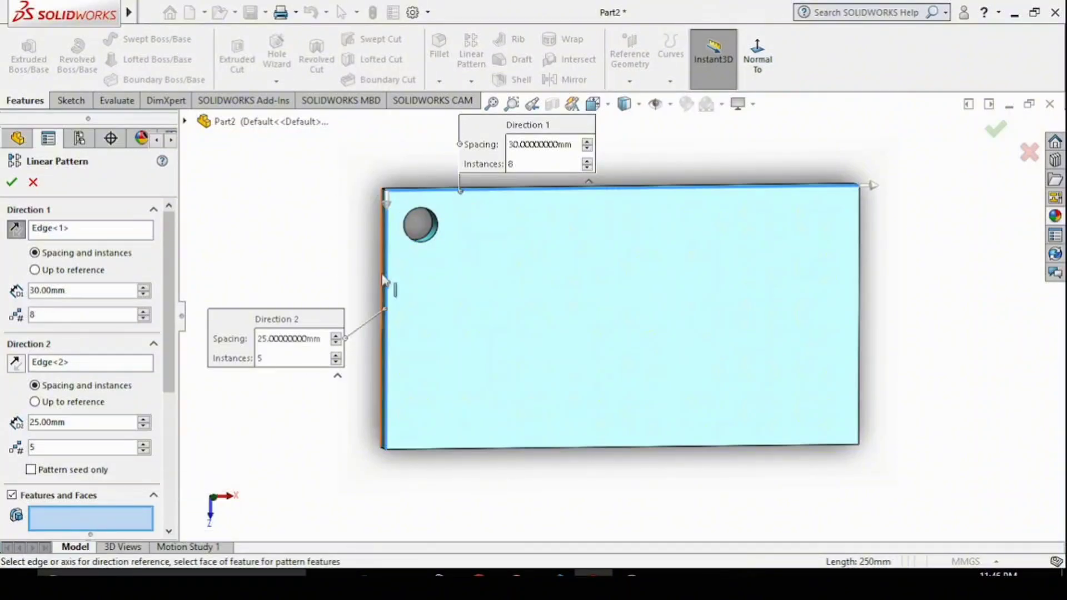
scroll(414, 272, down, 5)
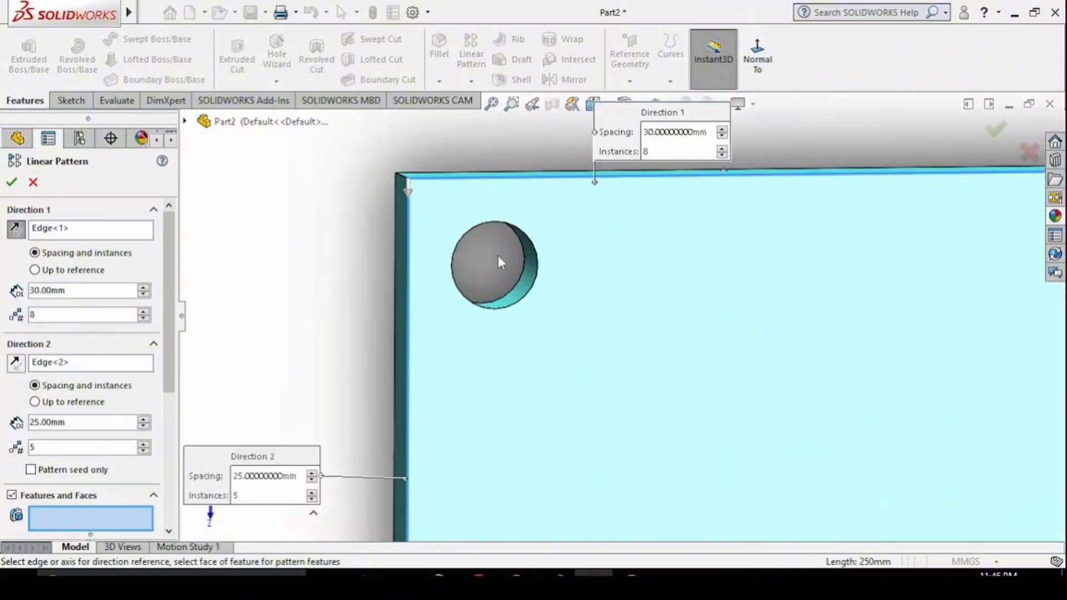
click(532, 274)
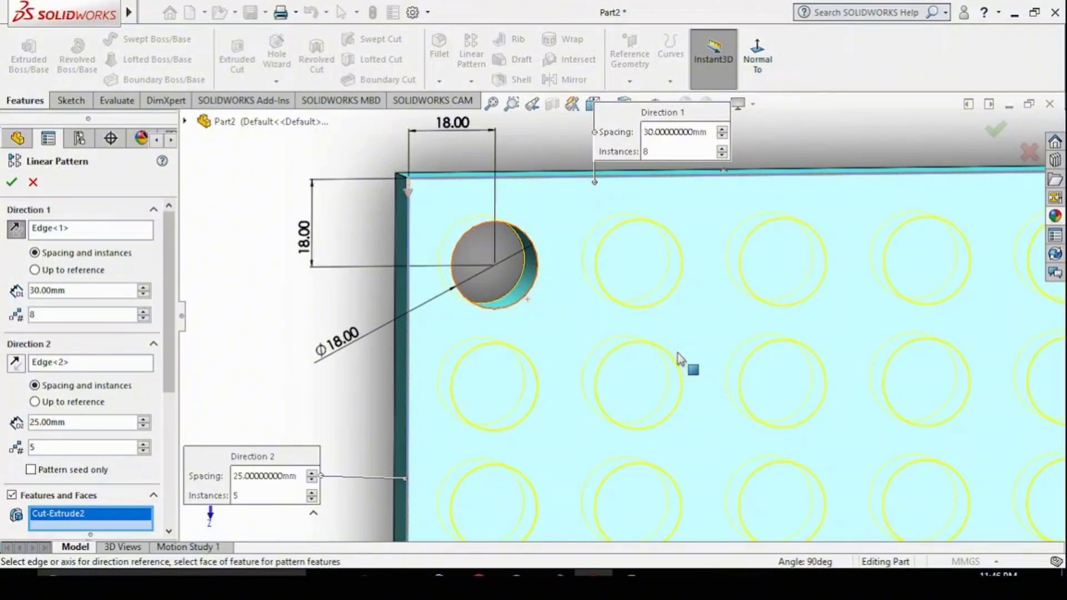
Step: Move the Direction 1 callout above the plate, clear of the pattern preview
scroll(678, 352, up, 4)
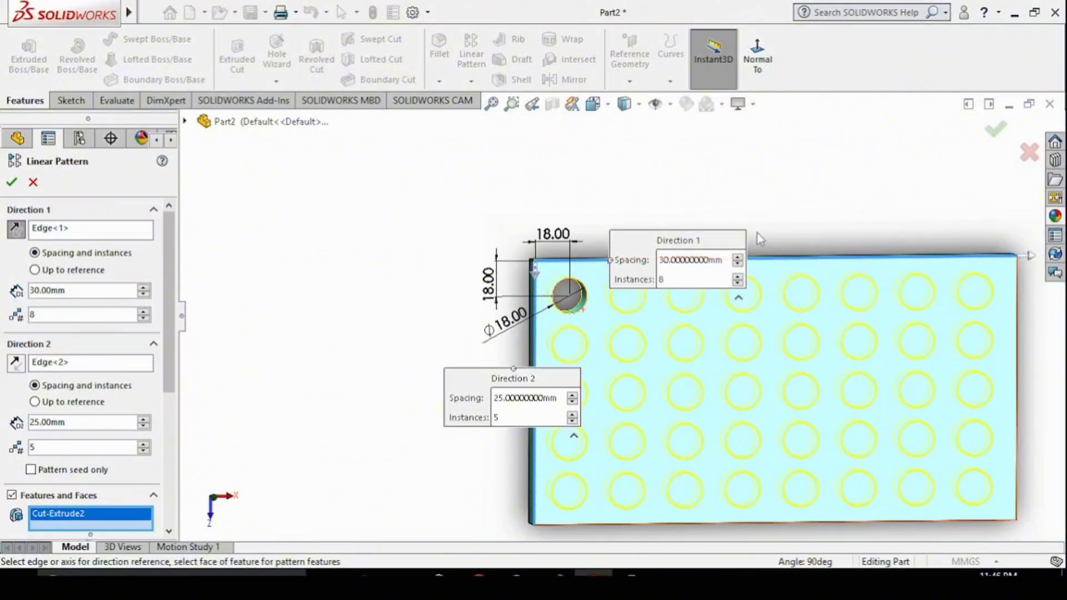
drag(715, 242, 671, 161)
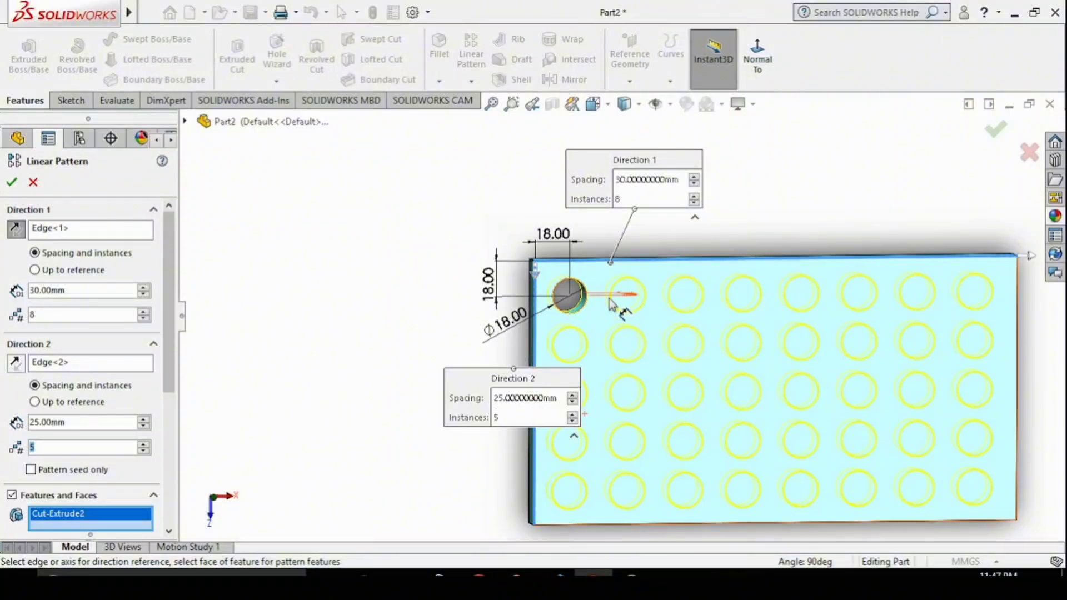
Step: Try a 40 mm Direction 1 spacing in the pattern preview and set the spacing back to 30 mm
click(143, 287)
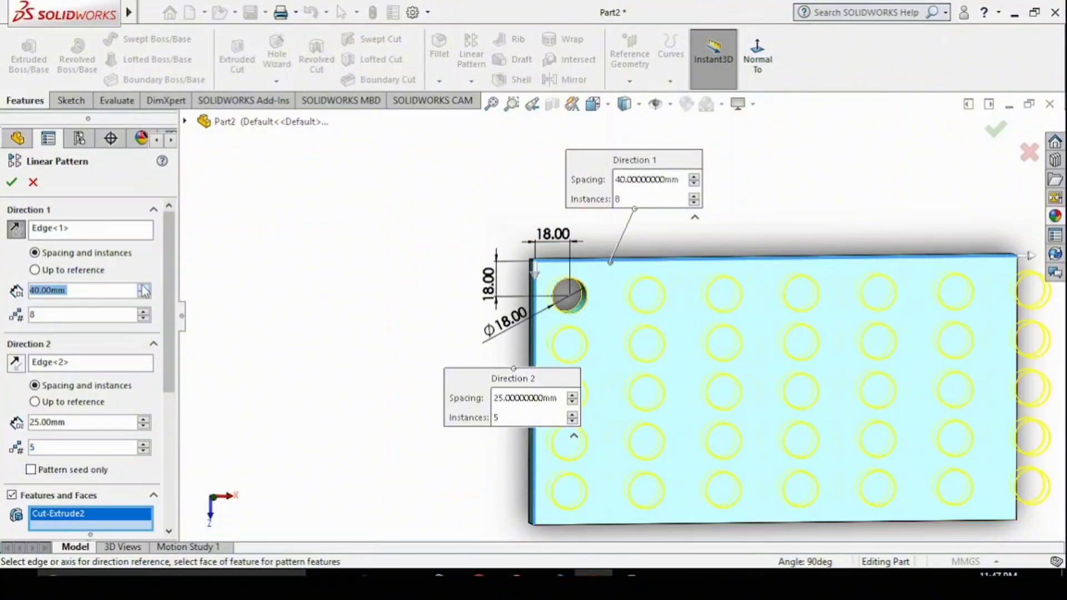
click(143, 287)
click(143, 294)
click(143, 294)
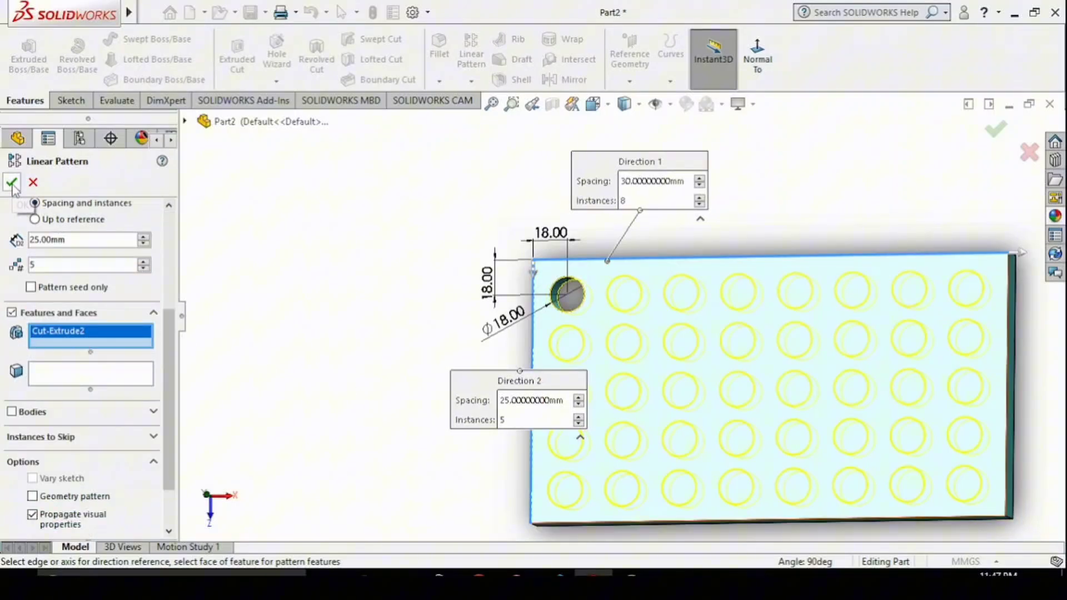
Step: Accept the two-direction linear pattern of the hole and view the perforated plate
click(11, 183)
middle_drag(342, 328, 362, 342)
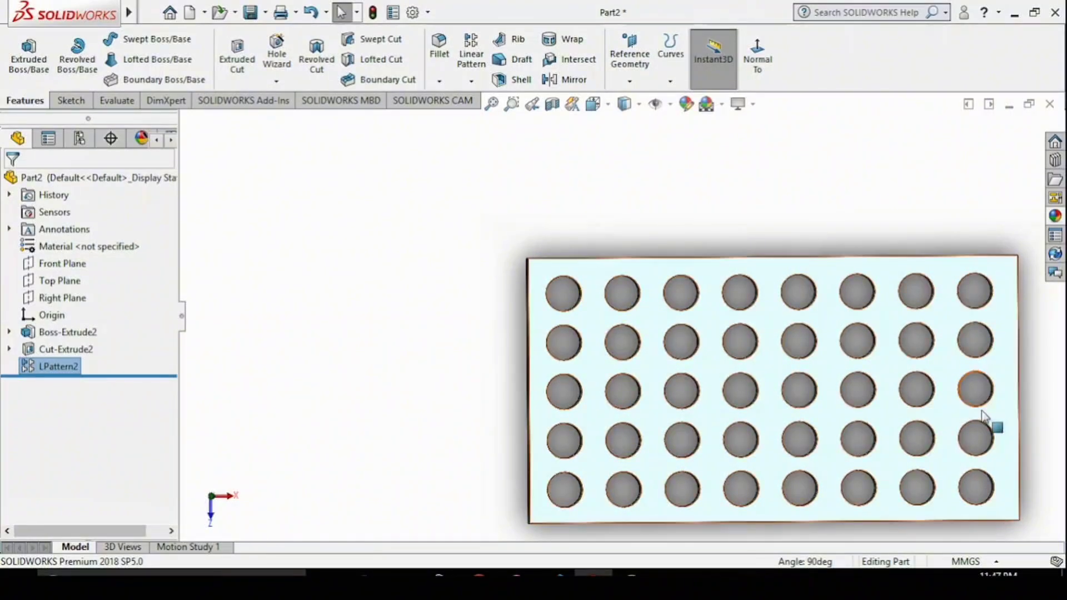
scroll(862, 435, up, 2)
scroll(815, 479, down, 2)
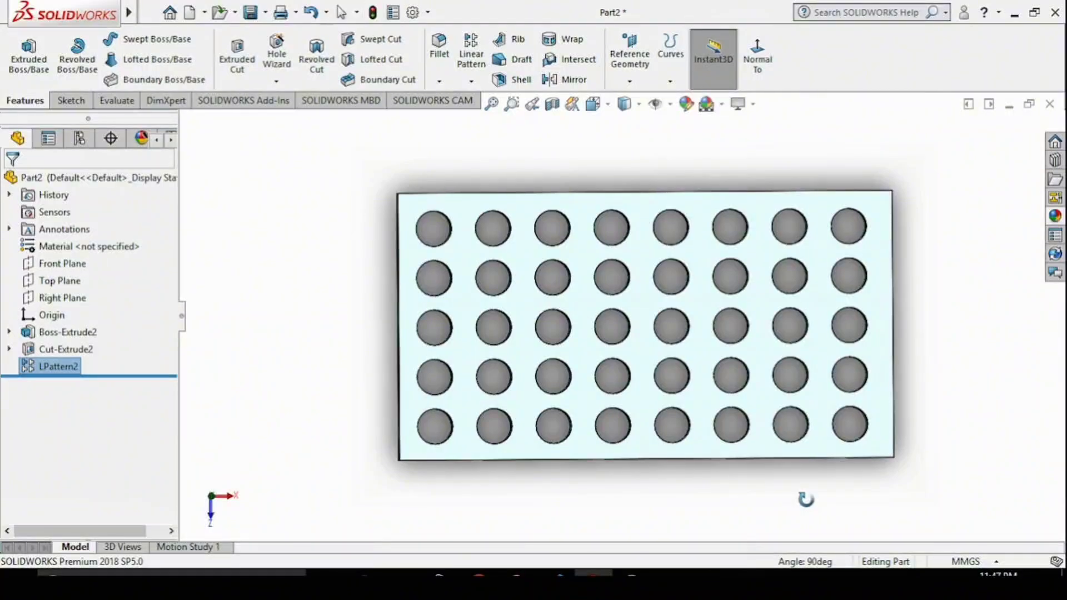
Step: Start a 5 mm fillet on the plate, replacing the selected side face with the front-left vertical corner edge
middle_drag(806, 500, 595, 409)
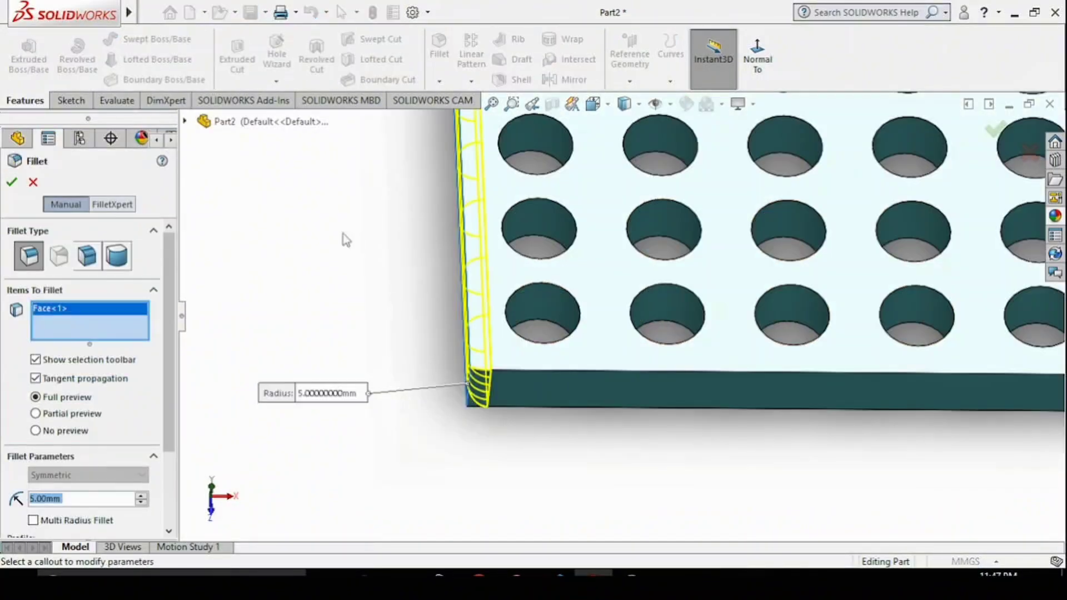
right_click(55, 311)
click(106, 340)
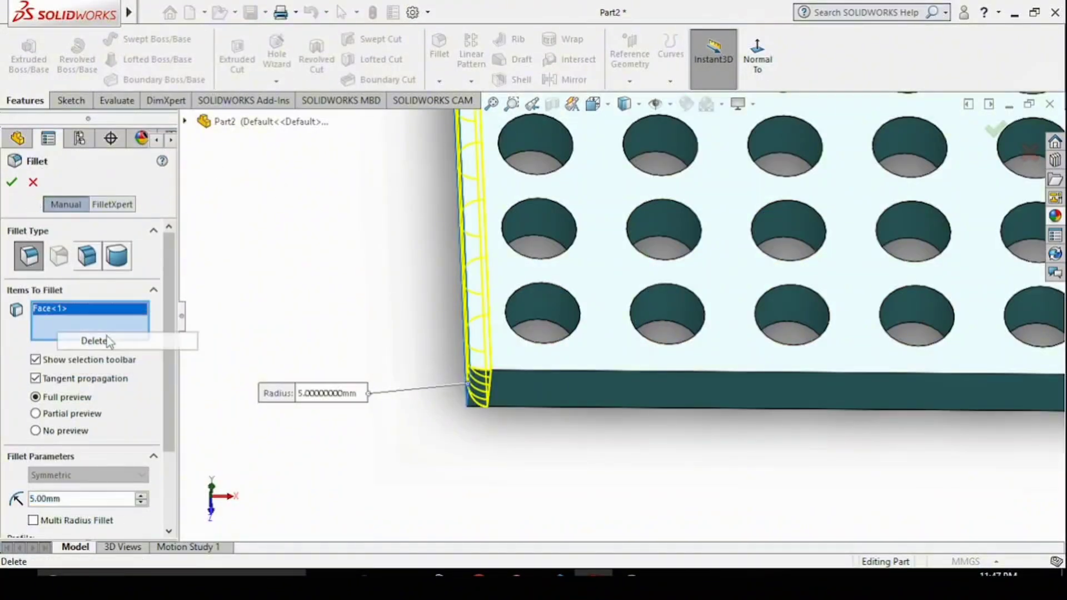
click(468, 385)
Step: Add the two rear vertical corner edges of the plate to the fillet selection
scroll(455, 224, up, 5)
scroll(548, 255, down, 8)
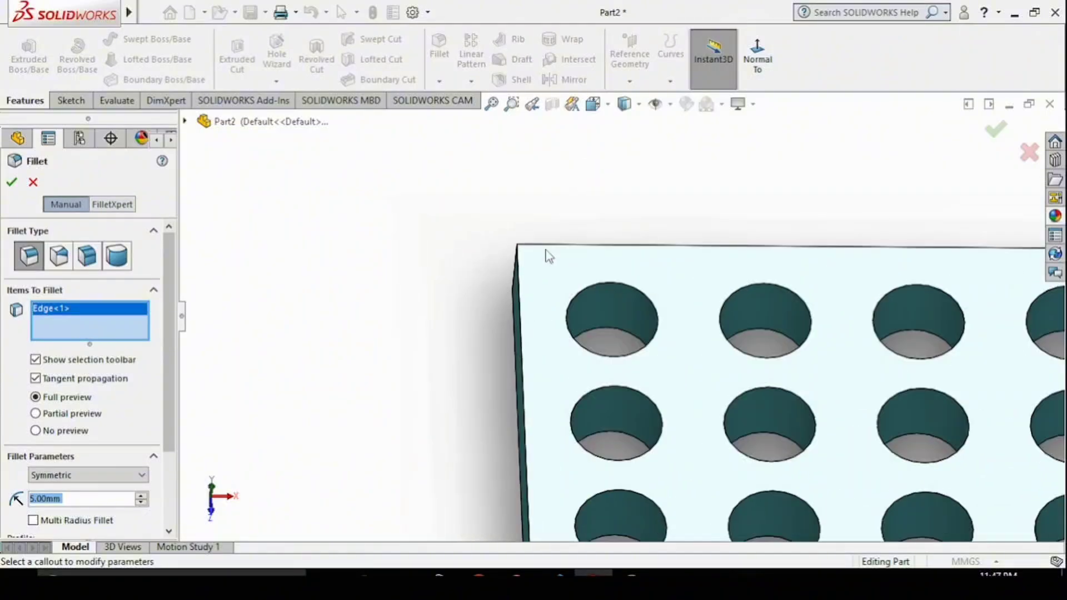
middle_drag(555, 239, 591, 364)
click(513, 239)
scroll(883, 411, up, 2)
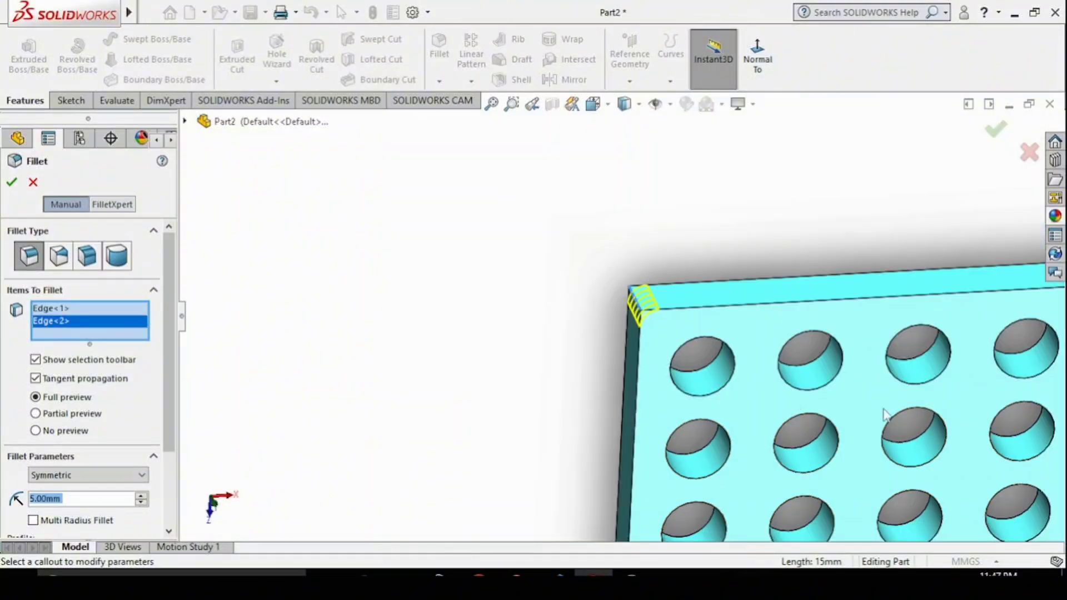
scroll(884, 411, up, 4)
scroll(990, 305, down, 8)
click(591, 289)
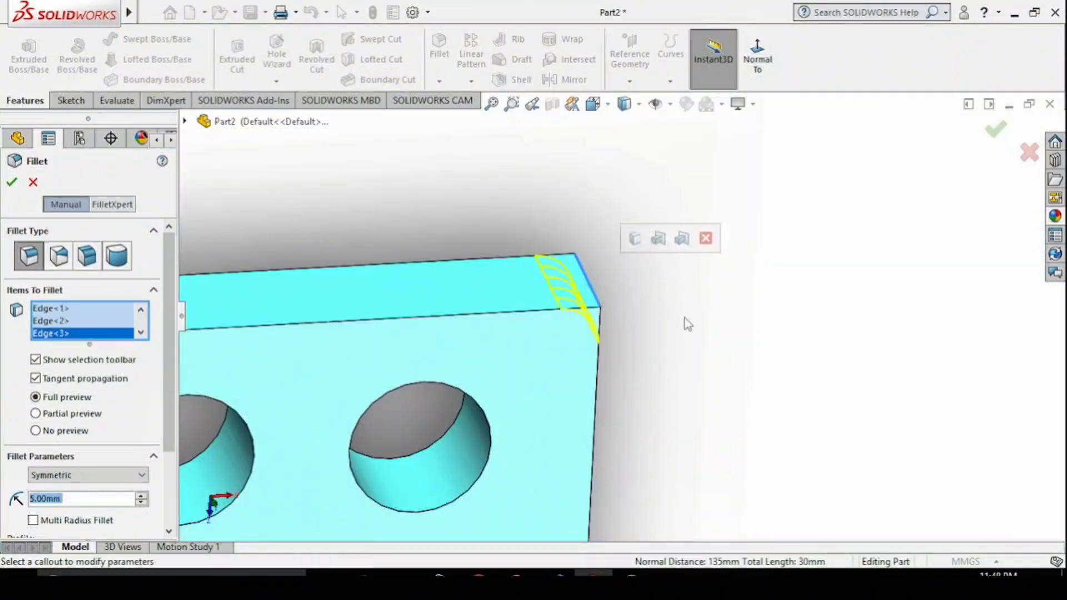
Step: Add the remaining front-right vertical corner edge and apply the 5 mm fillet to the plate's corners
scroll(685, 318, up, 3)
middle_drag(659, 321, 651, 243)
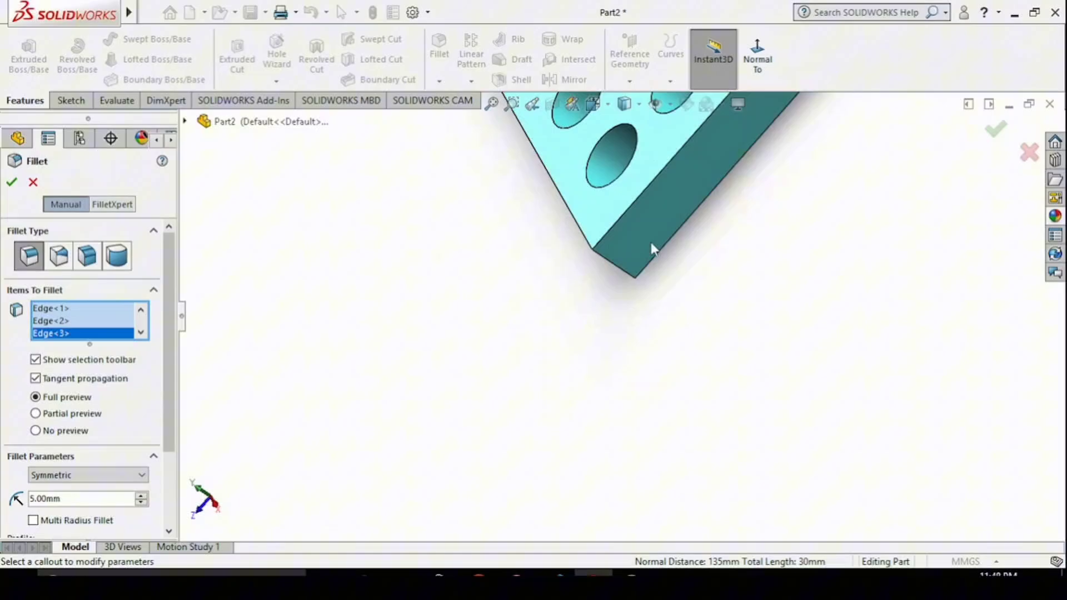
click(610, 266)
scroll(609, 266, up, 4)
key(Return)
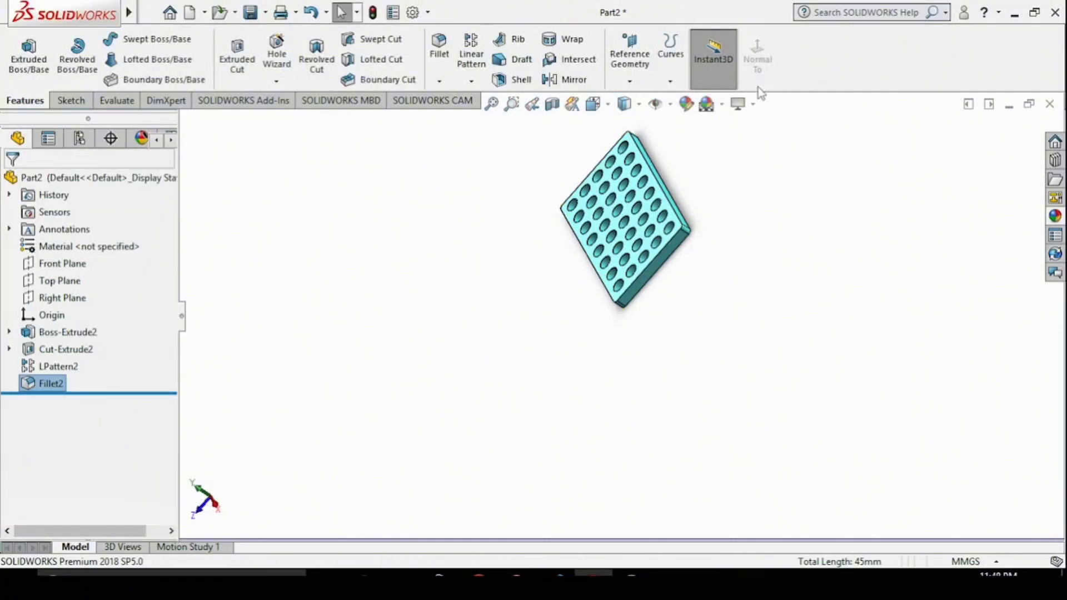
middle_drag(532, 320, 697, 465)
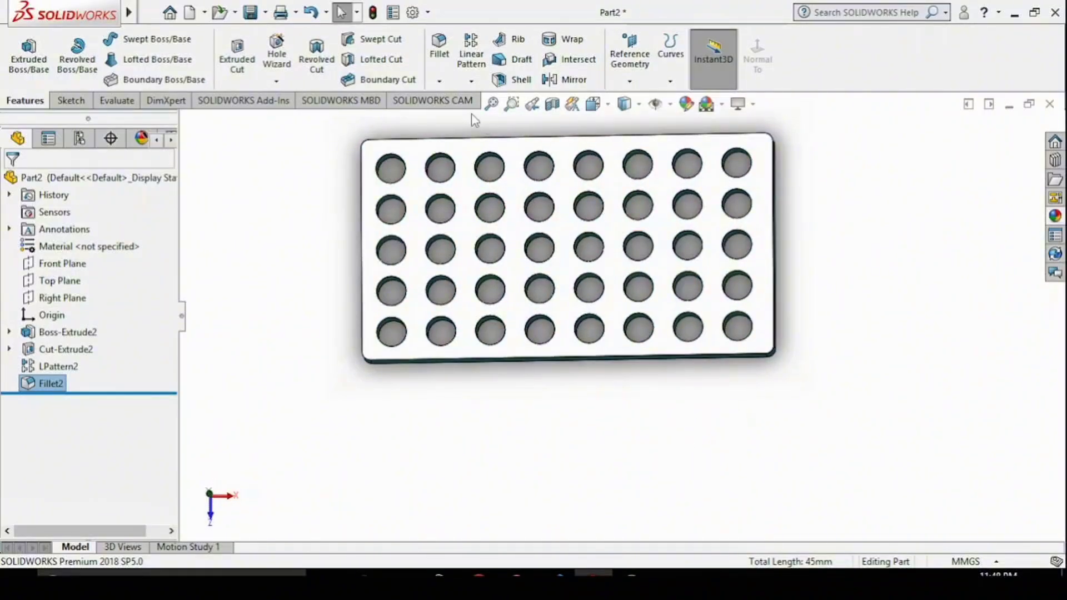
click(472, 81)
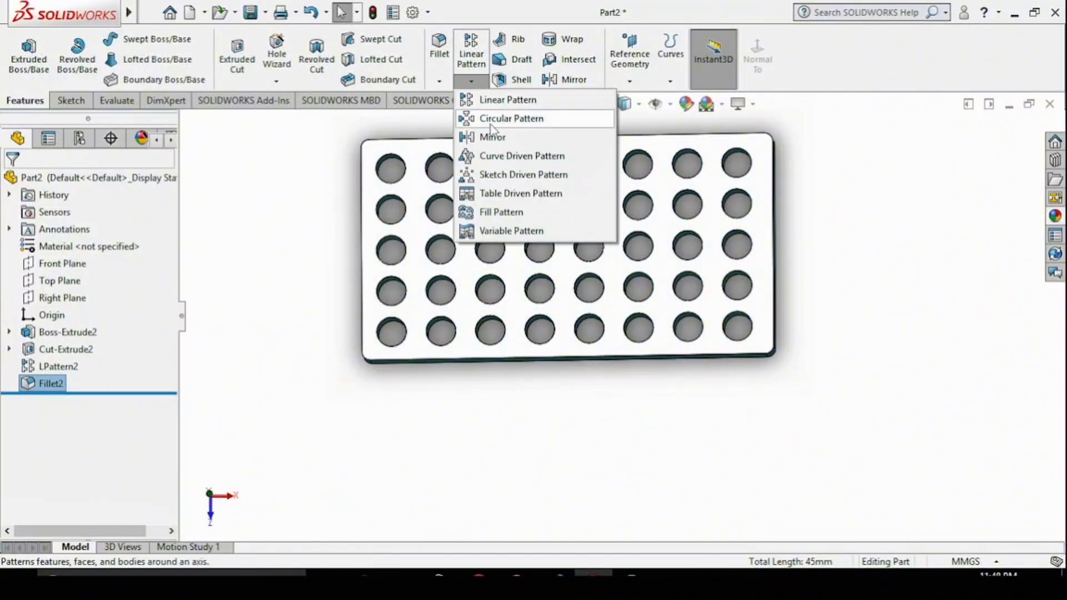
click(840, 272)
scroll(651, 268, up, 1)
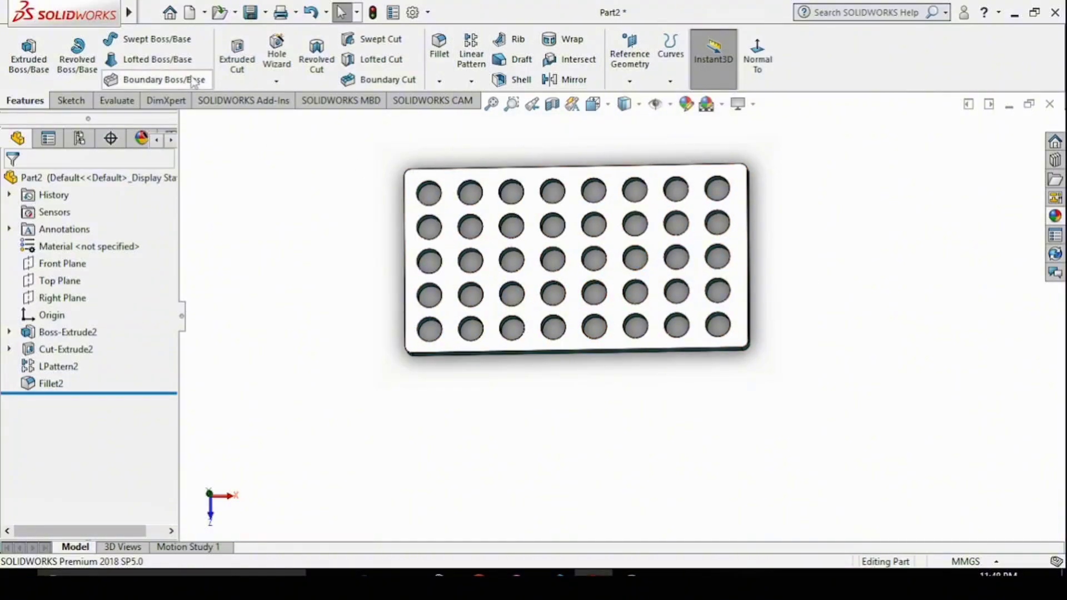
Step: Create a new part document and start a sketch on its Top Plane, viewed normal to the plane
click(191, 12)
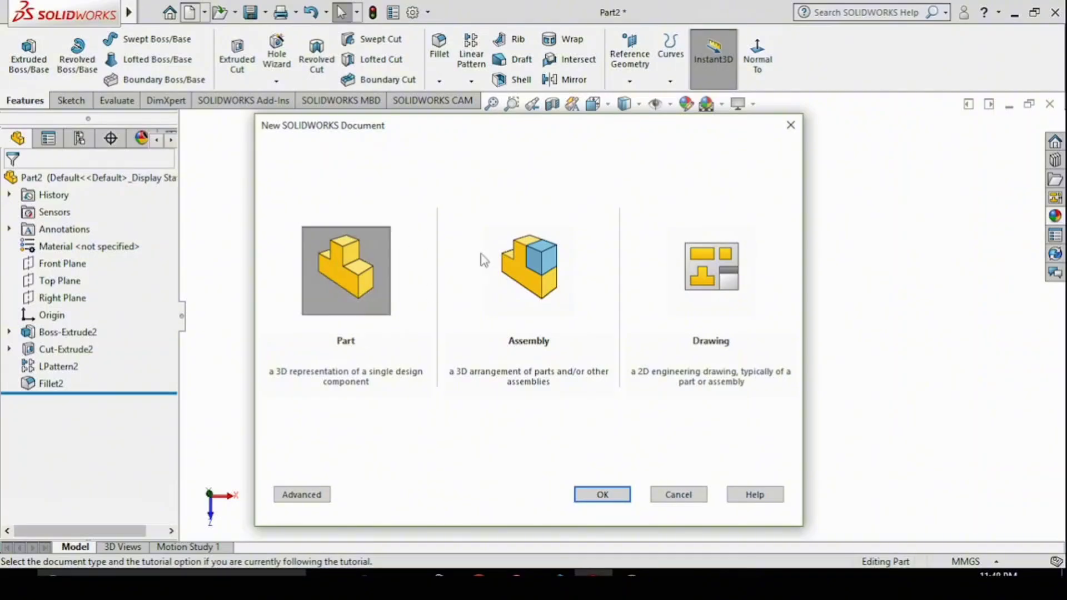
click(600, 496)
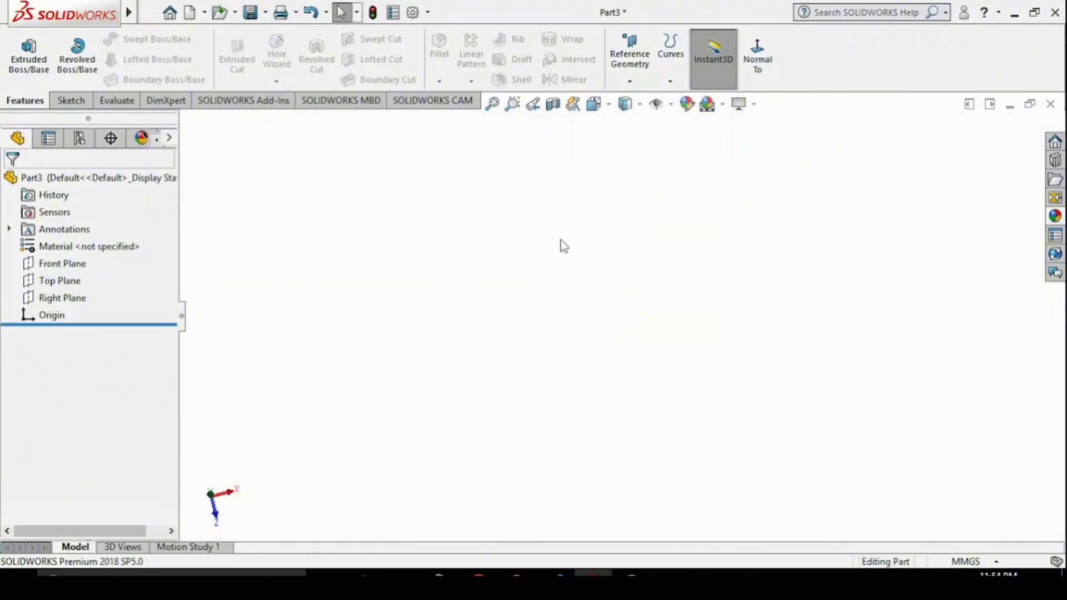
click(52, 282)
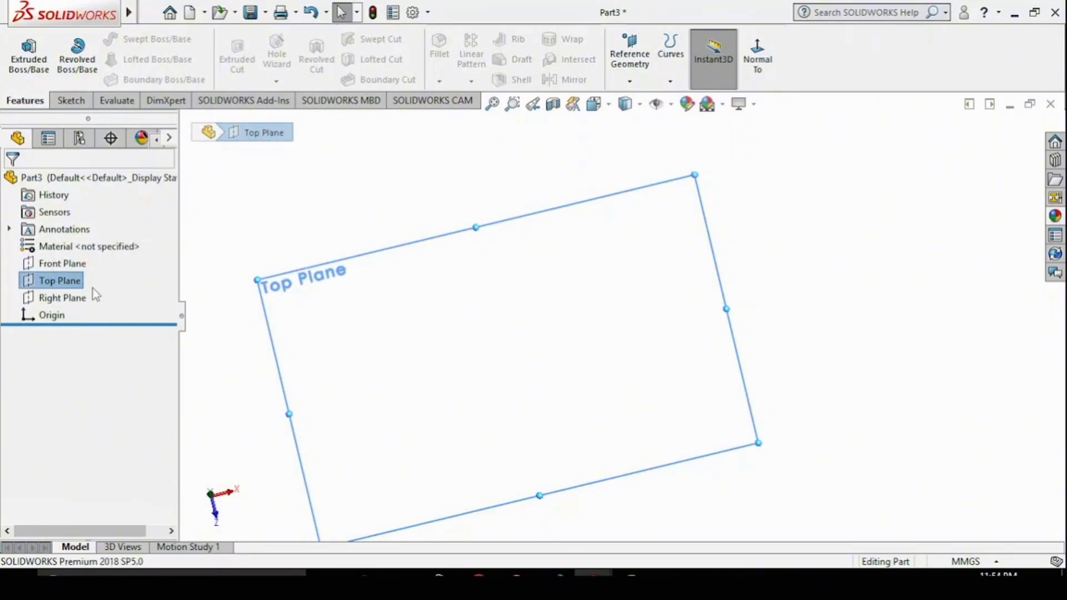
click(64, 283)
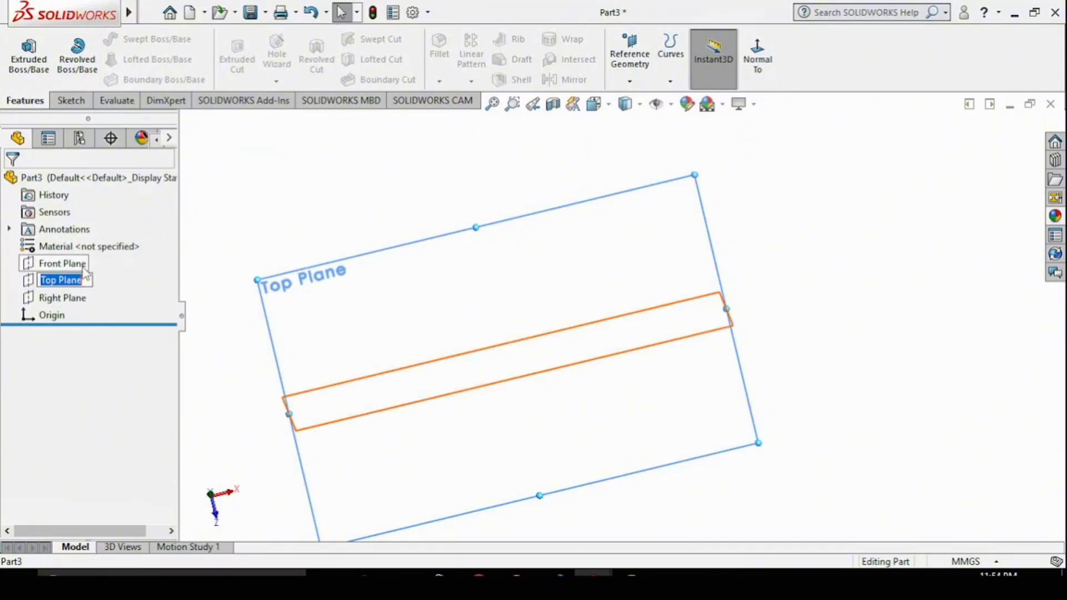
click(156, 272)
click(77, 281)
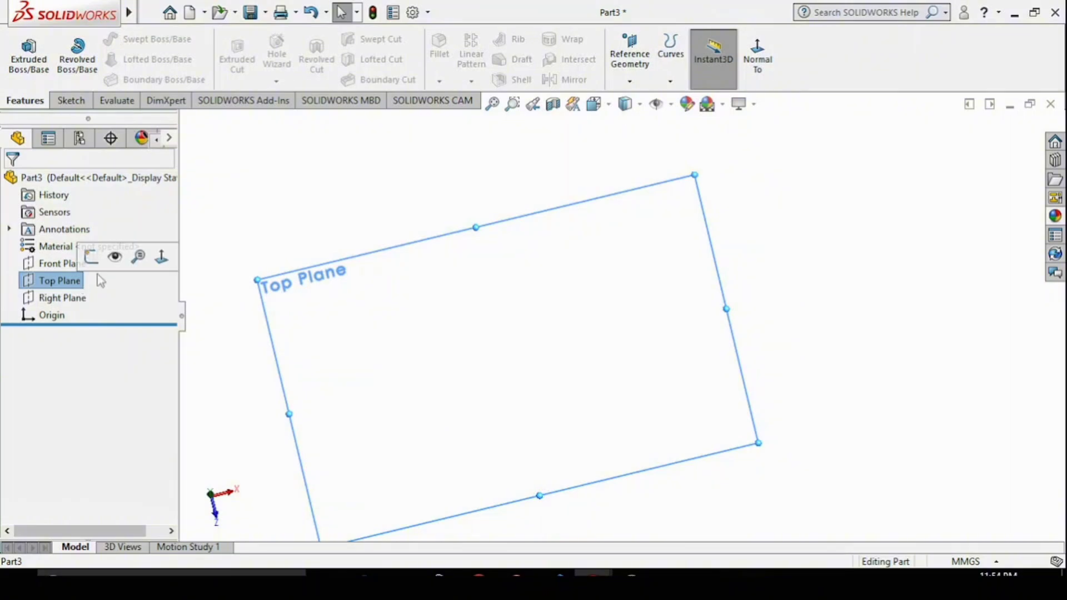
click(119, 274)
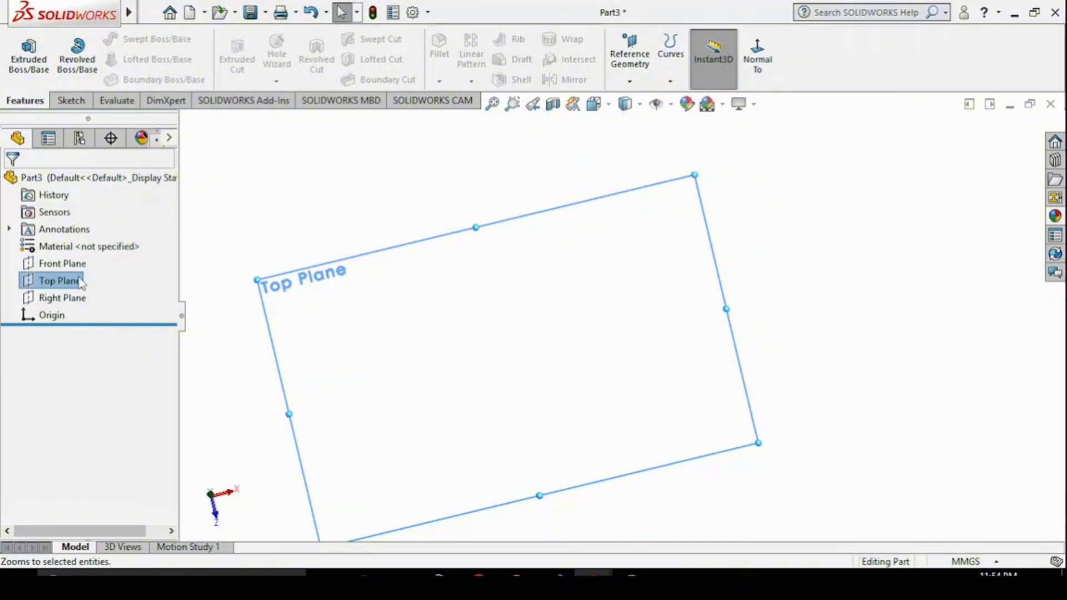
right_click(78, 281)
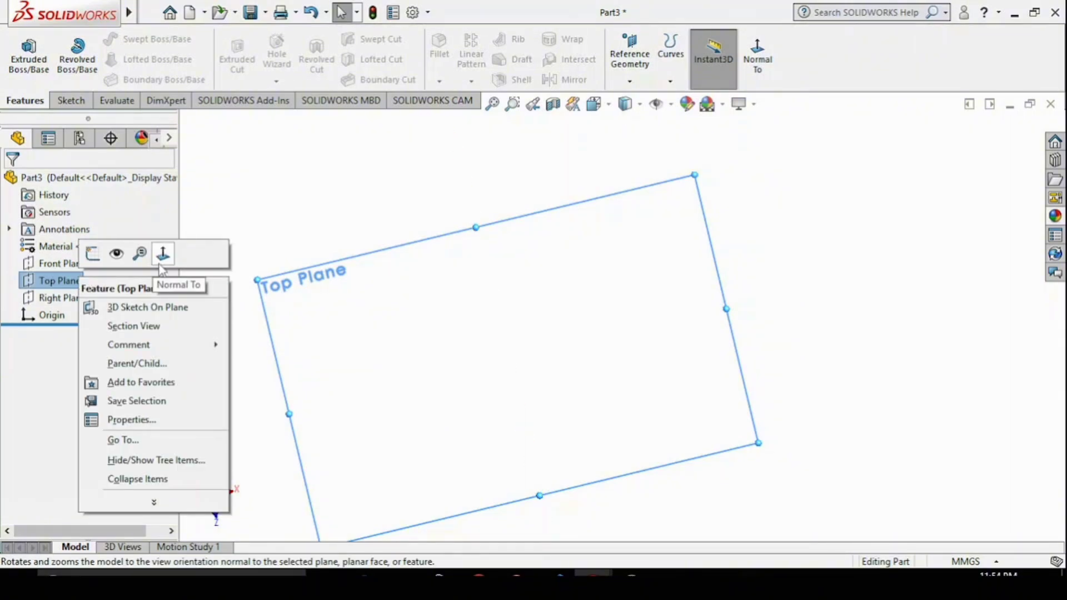
click(756, 58)
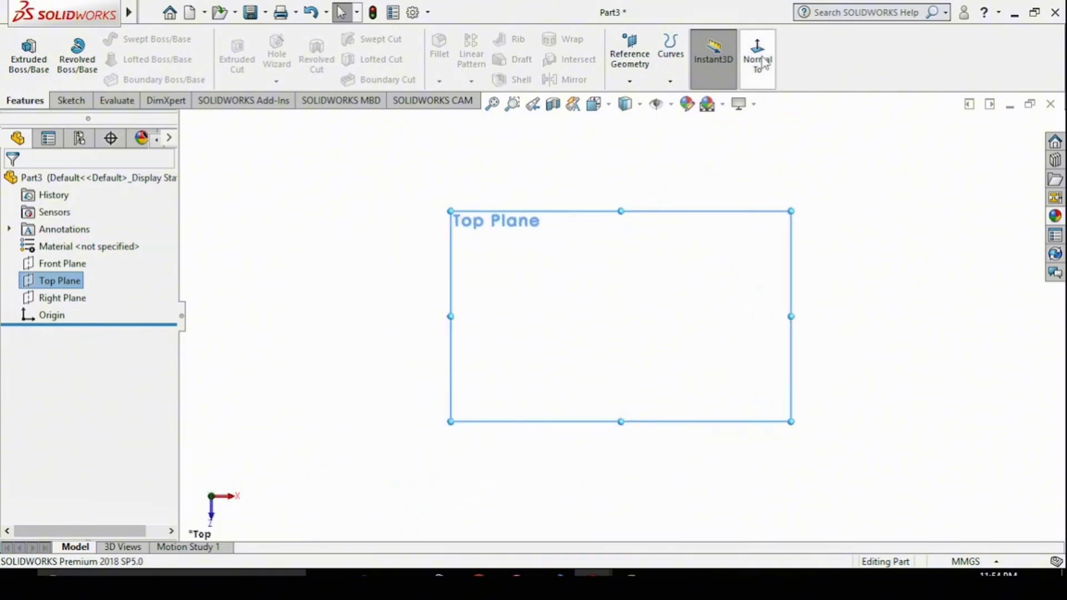
click(68, 101)
click(10, 53)
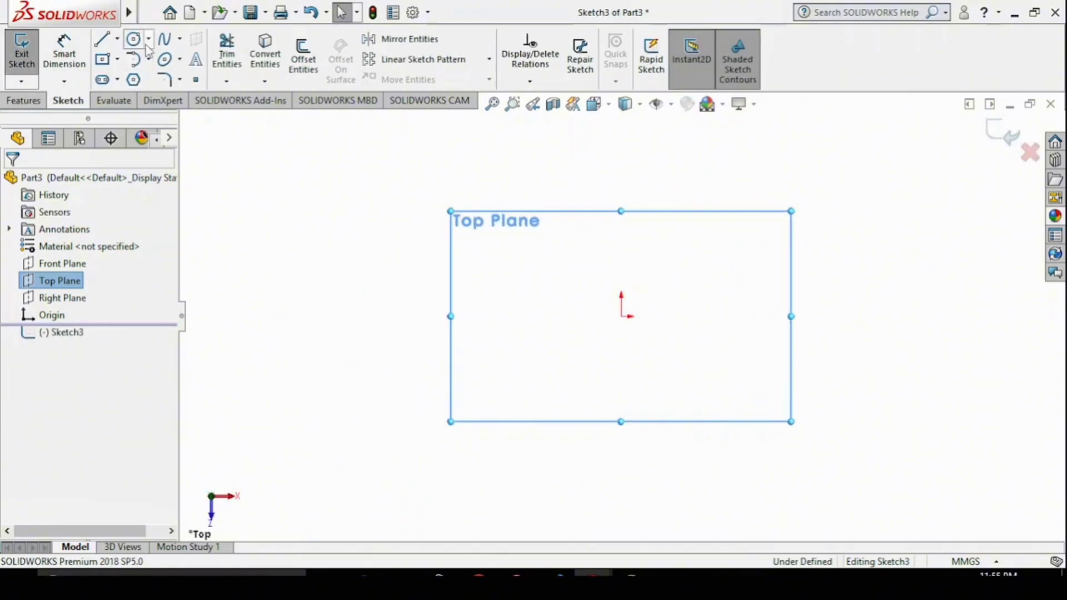
Step: Sketch a circle centred on the origin with a radius of about 67 mm
click(133, 40)
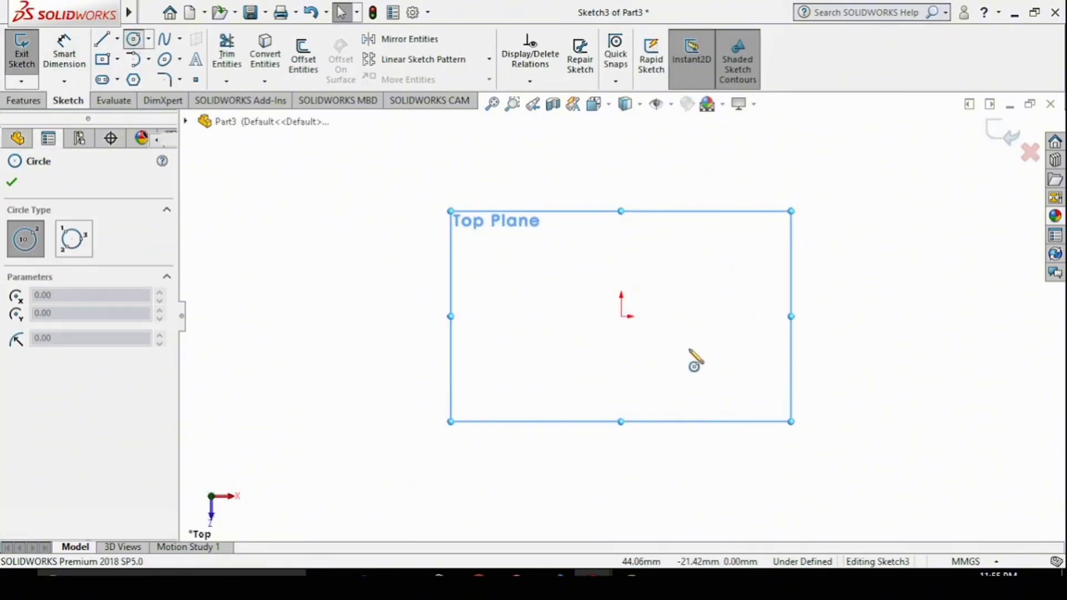
click(623, 318)
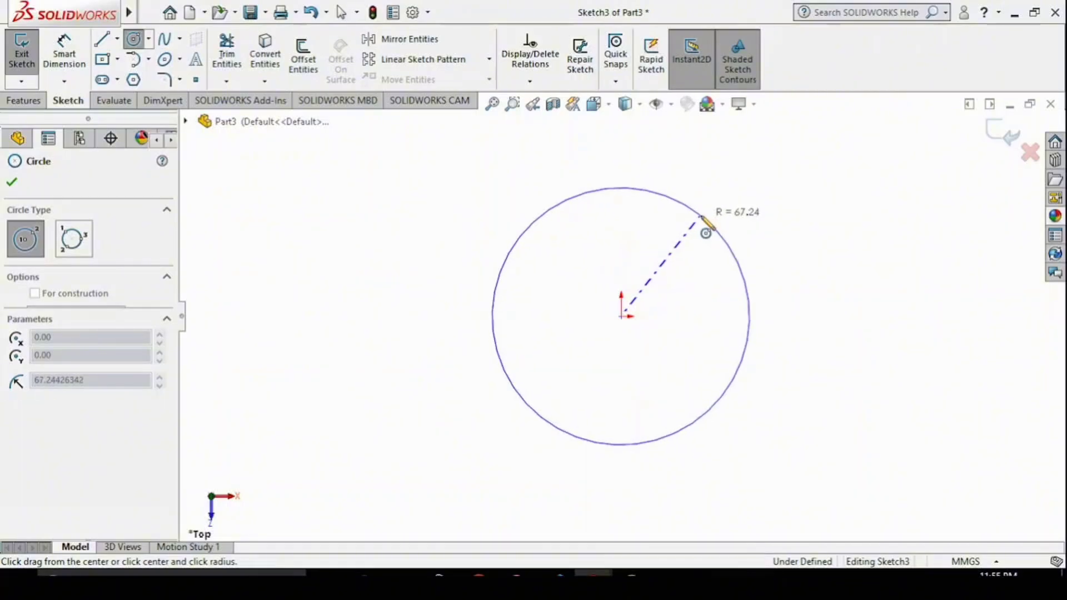
click(706, 232)
right_click(704, 228)
click(742, 227)
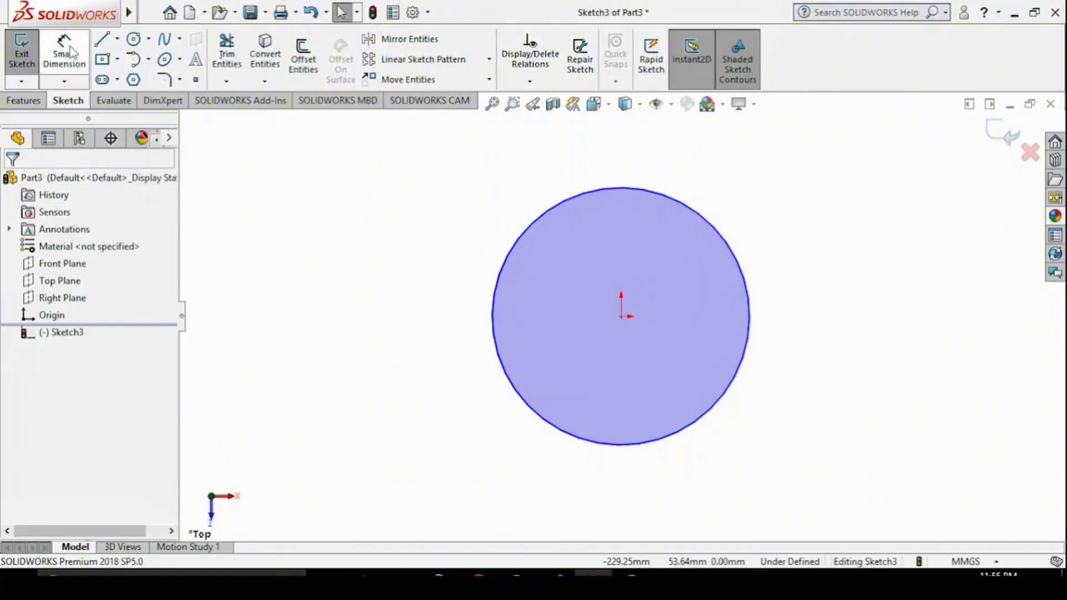
Step: Dimension the circle's diameter and set it to 120 mm
click(71, 52)
click(529, 245)
click(398, 244)
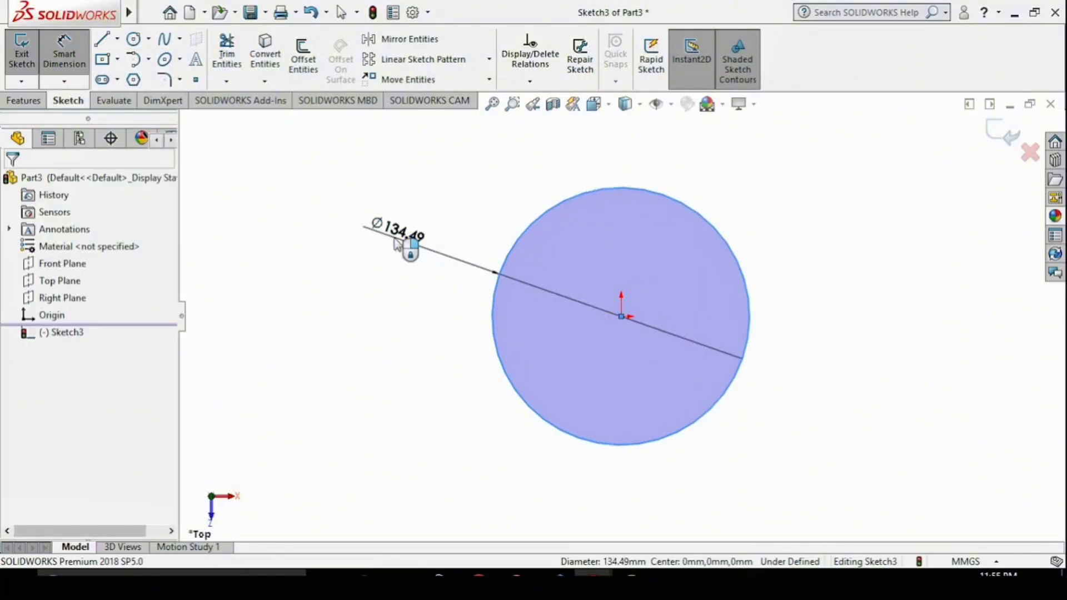
click(395, 244)
text(120)
key(Return)
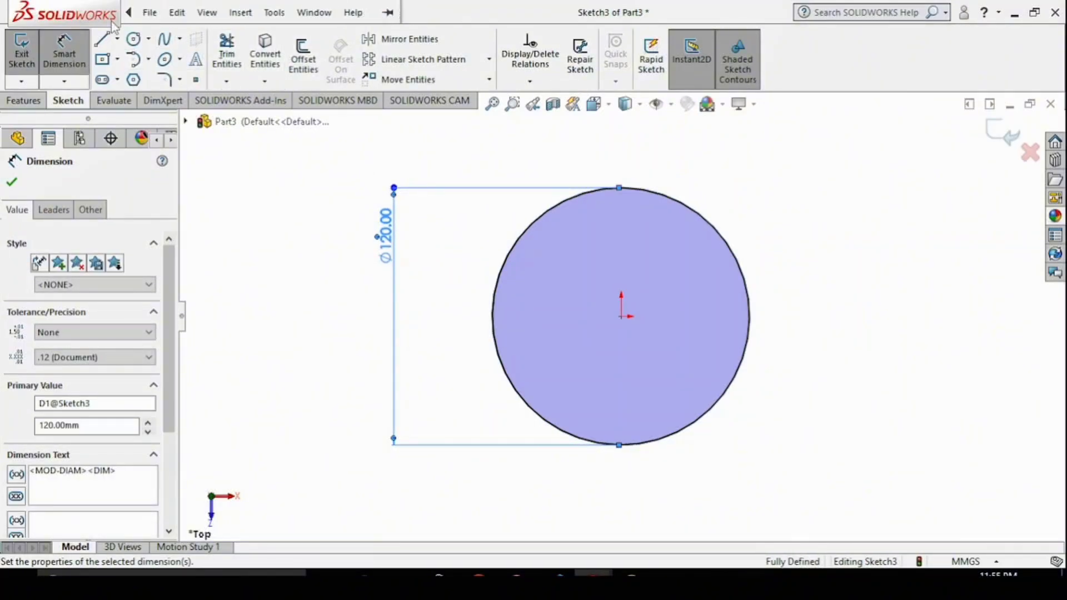
Step: Extrude the circle into a solid disc with a blind depth of 15 mm
click(23, 106)
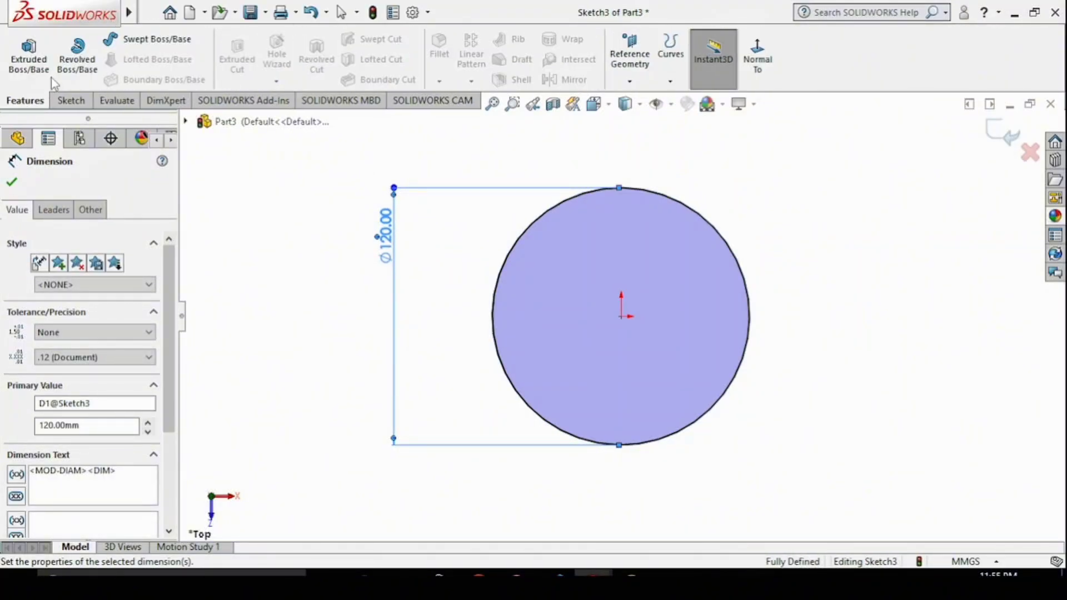
click(29, 56)
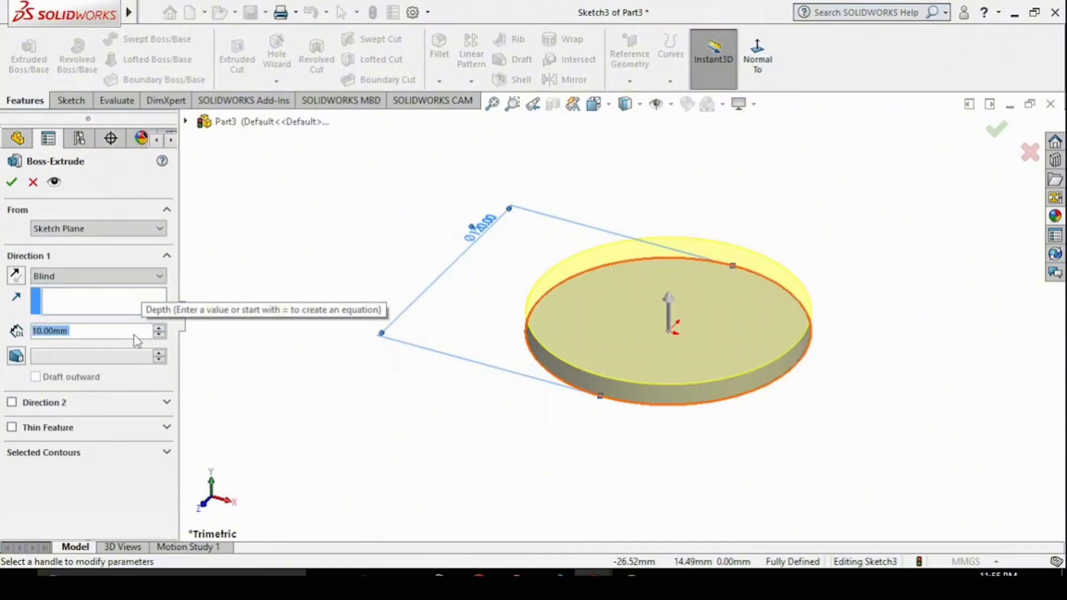
text(15)
key(Return)
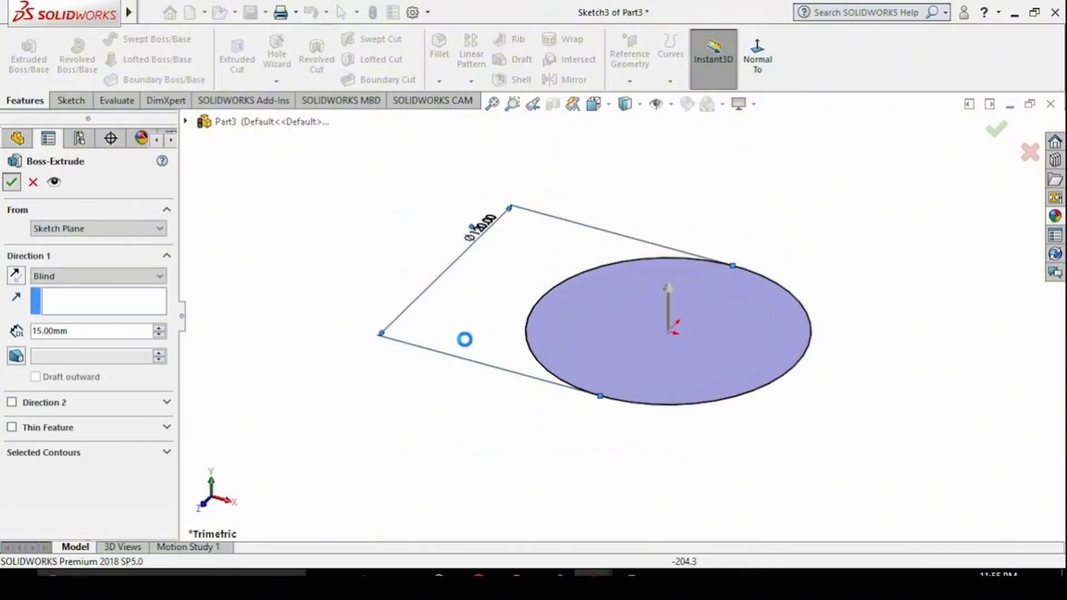
key(Return)
middle_drag(405, 339, 578, 281)
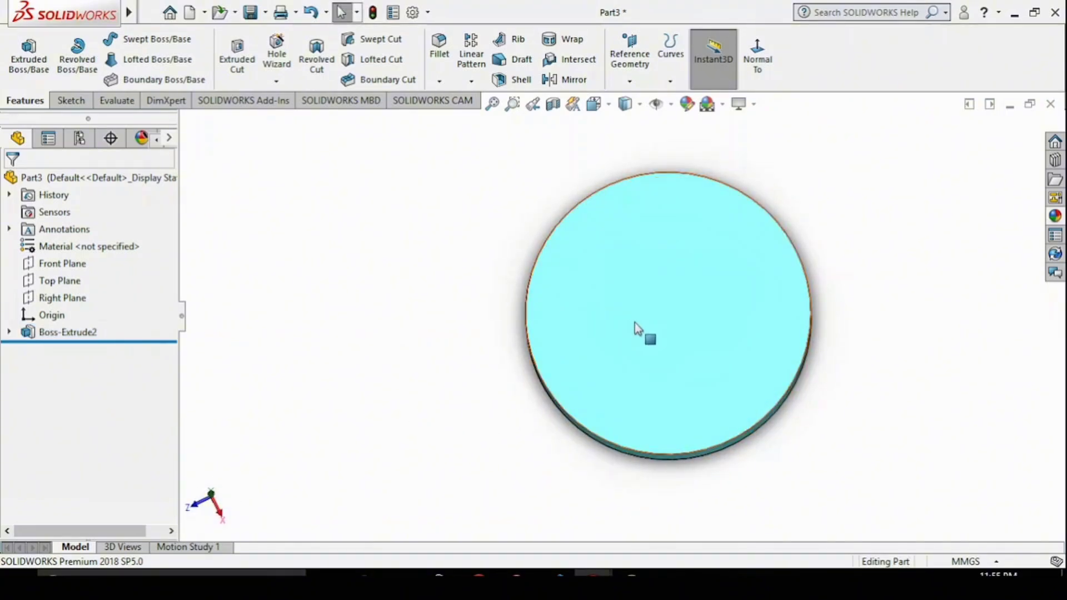
Step: Sketch a circle about 11.5 mm in diameter on the disc's flat face, directly above the origin near the upper edge
click(635, 323)
click(762, 51)
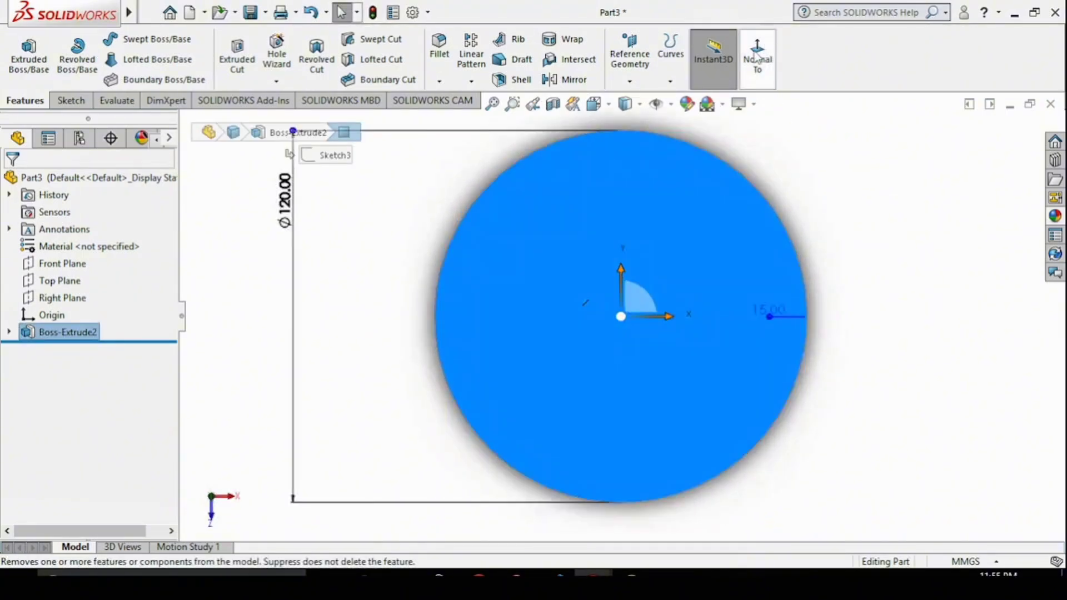
click(68, 100)
click(21, 52)
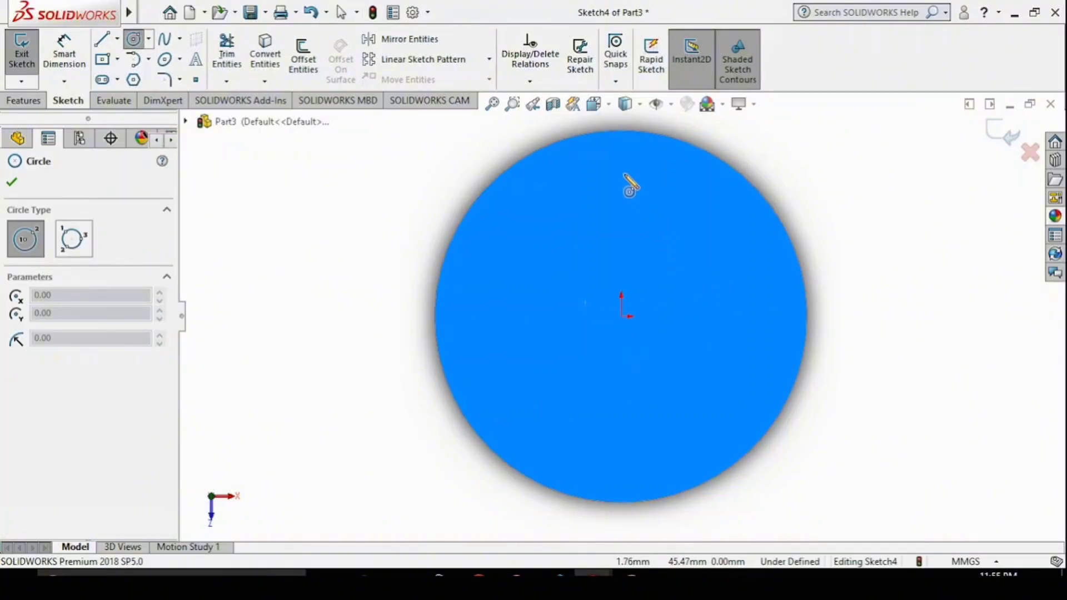
click(621, 163)
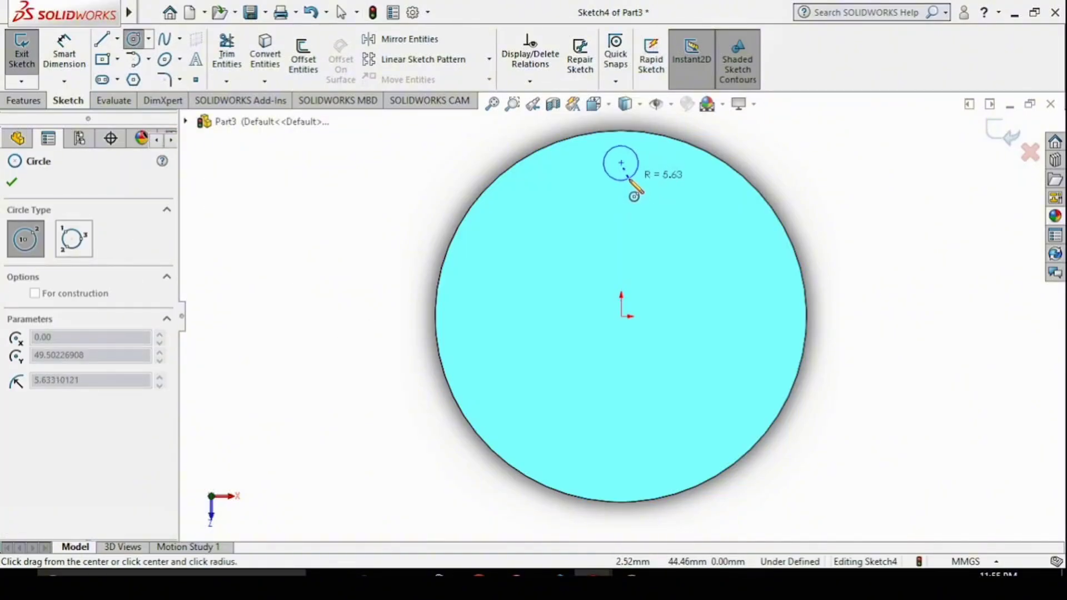
click(623, 181)
Step: Dimension the small circle's diameter and set it to 12 mm
click(64, 42)
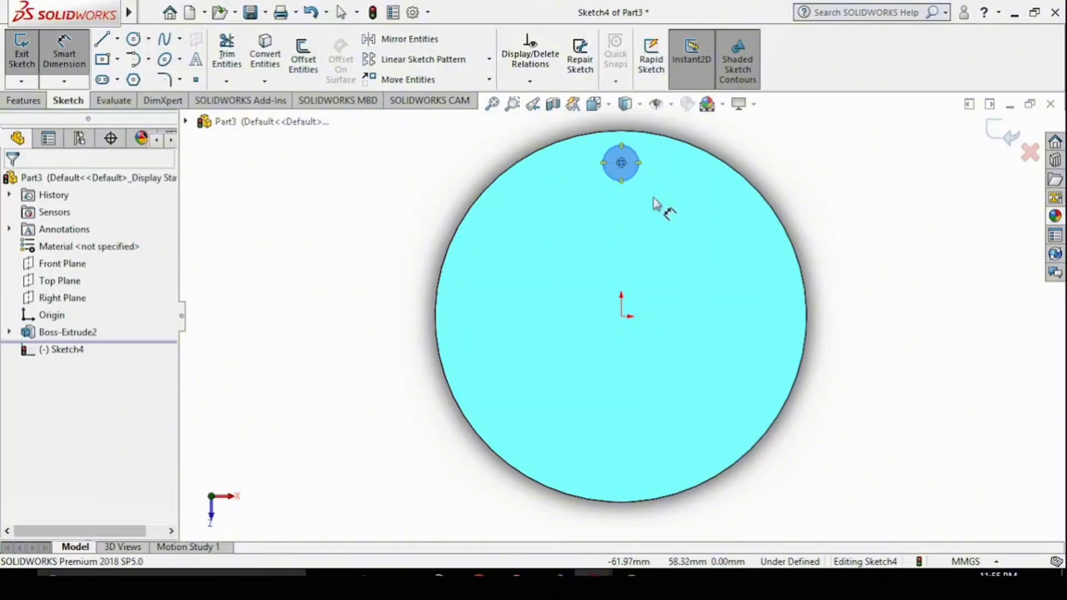
click(614, 180)
click(771, 165)
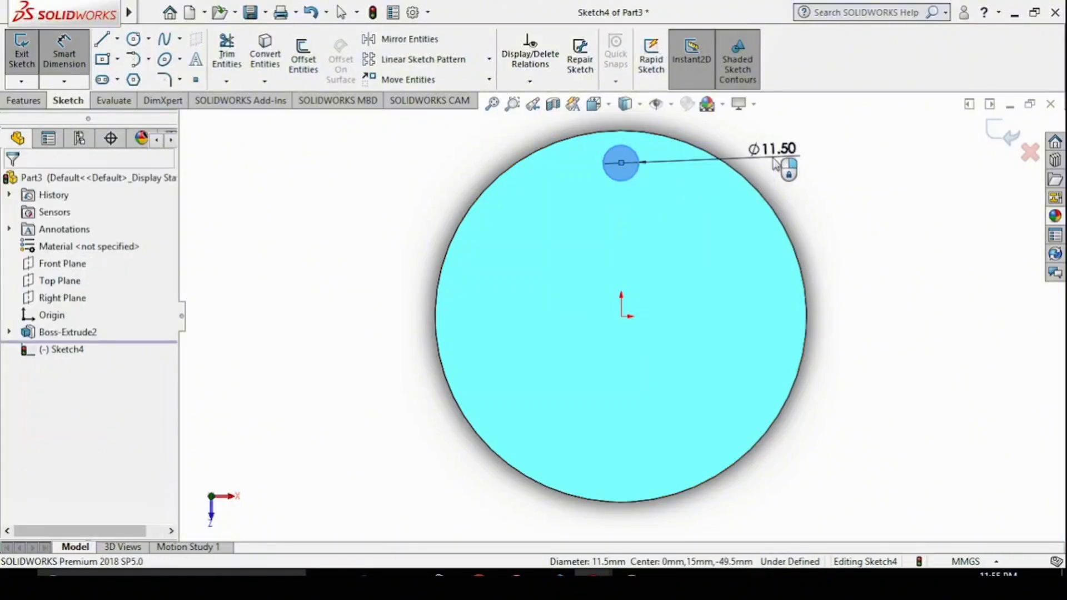
text(120)
key(BackSpace)
key(Return)
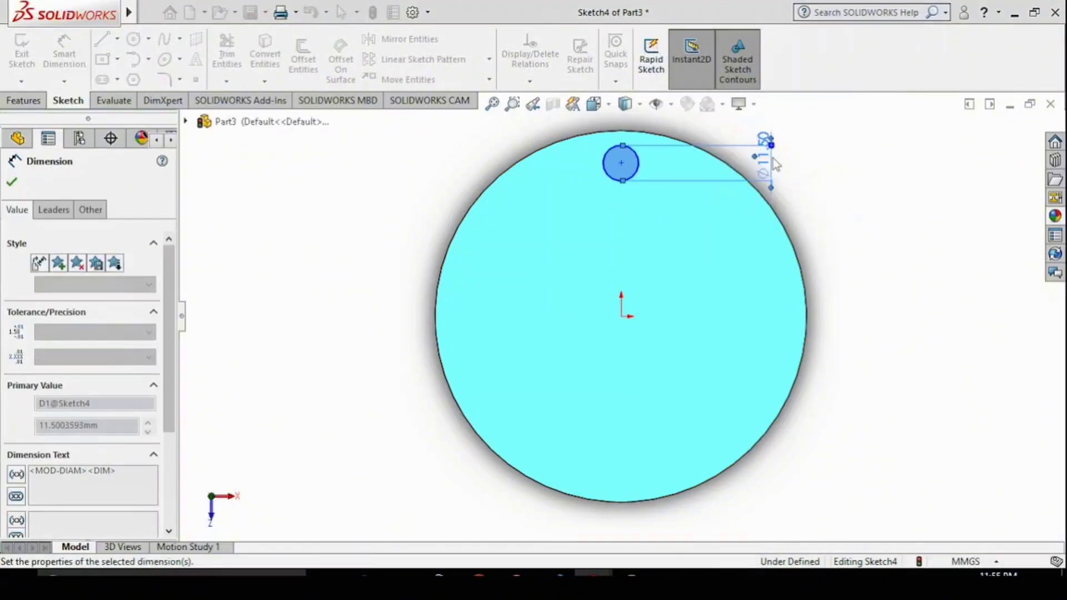
Step: Dimension the vertical distance from the origin to the small circle's centre and set it to 50 mm
click(621, 317)
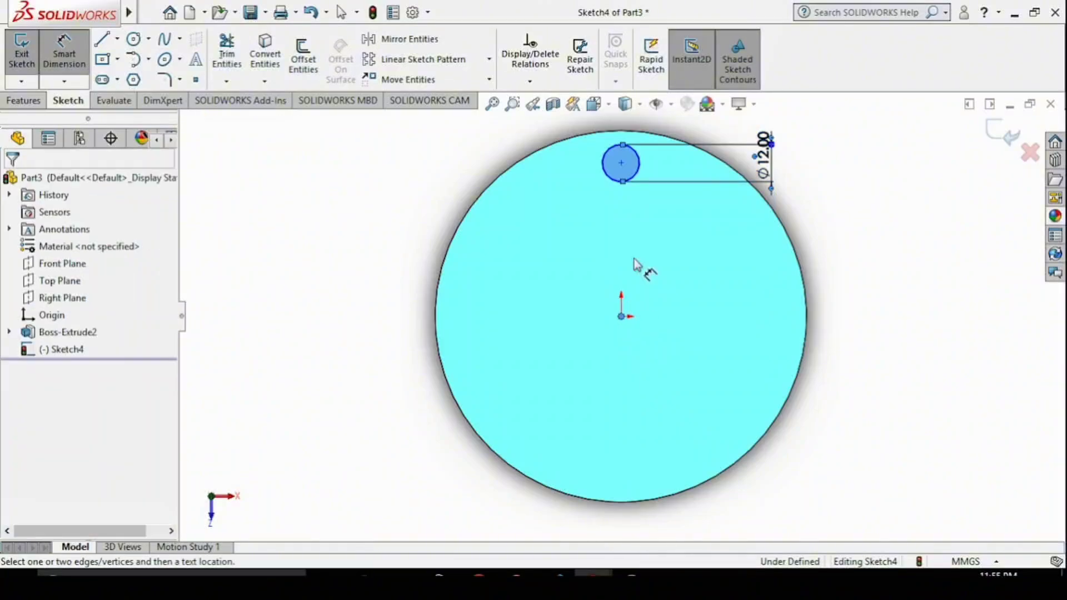
click(622, 163)
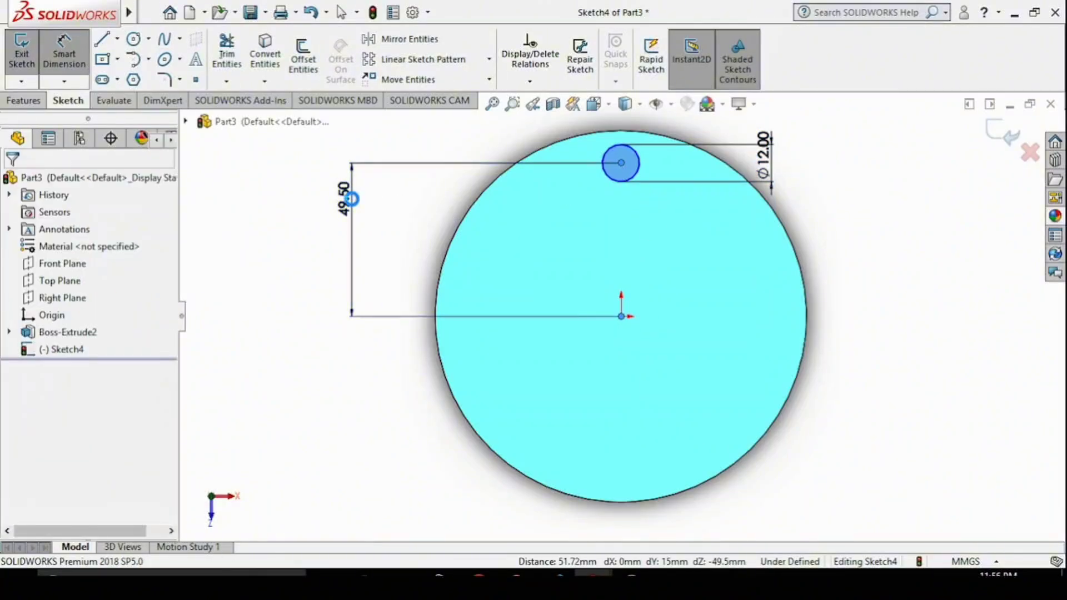
click(353, 205)
text(50226908mm)
key(Return)
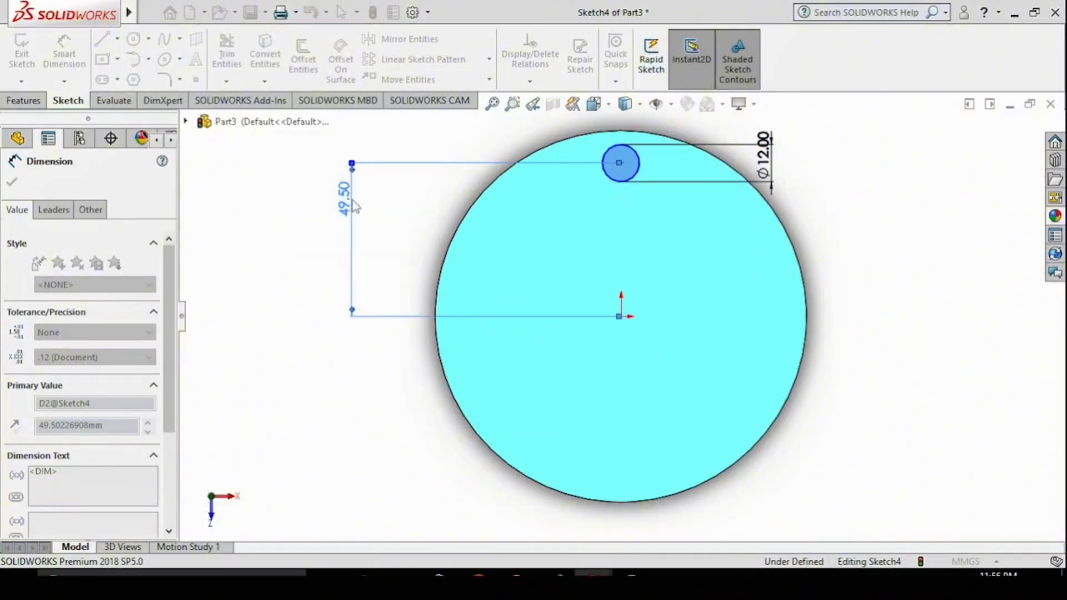
Step: Cut the 12 mm circle through the disc with an Extruded Cut to make a hole
key(z)
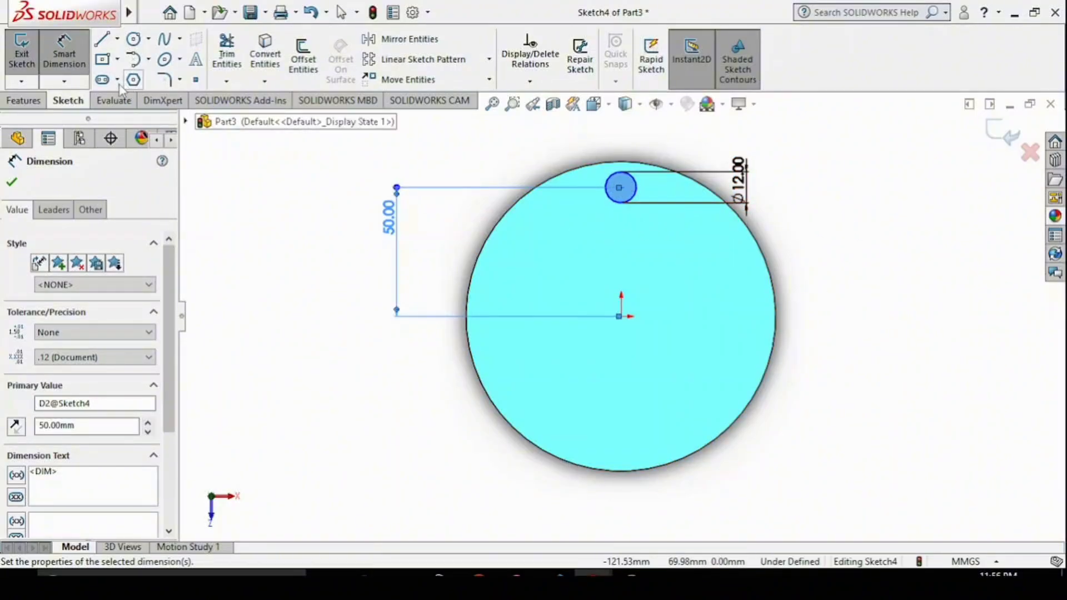
click(23, 100)
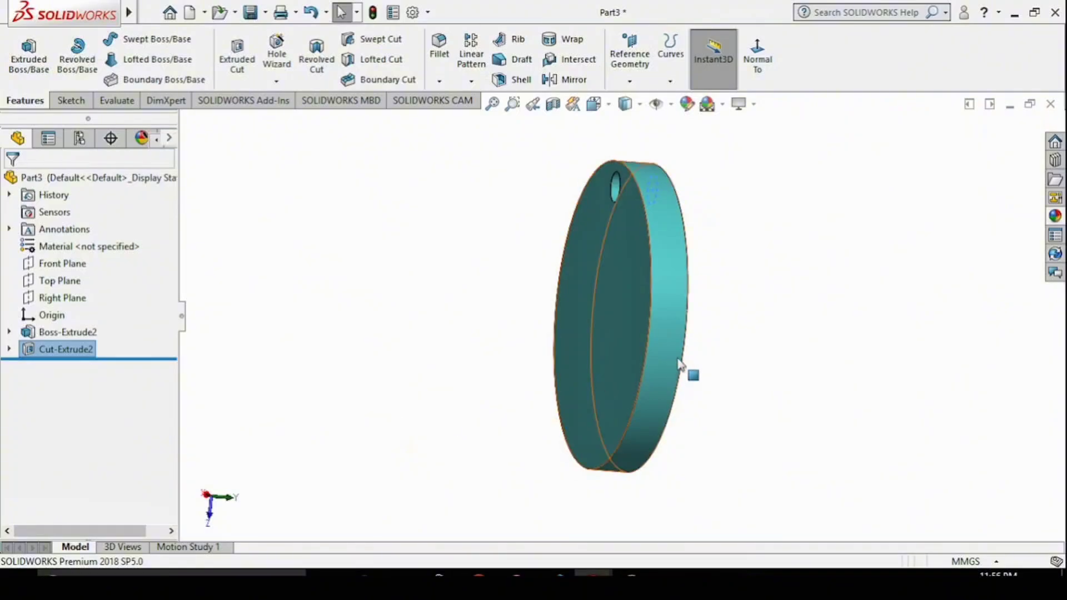
middle_drag(678, 360, 543, 345)
click(819, 217)
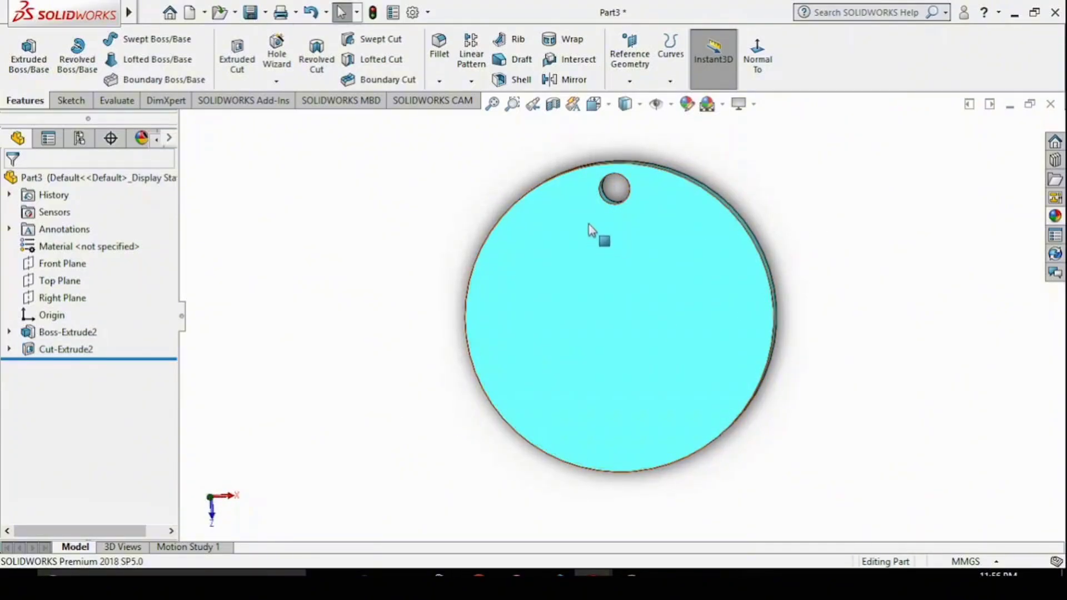
Step: Create a Circular Pattern of the hole around the disc's centre with eight equally spaced instances
scroll(610, 214, down, 2)
scroll(869, 227, up, 1)
middle_drag(869, 227, 867, 226)
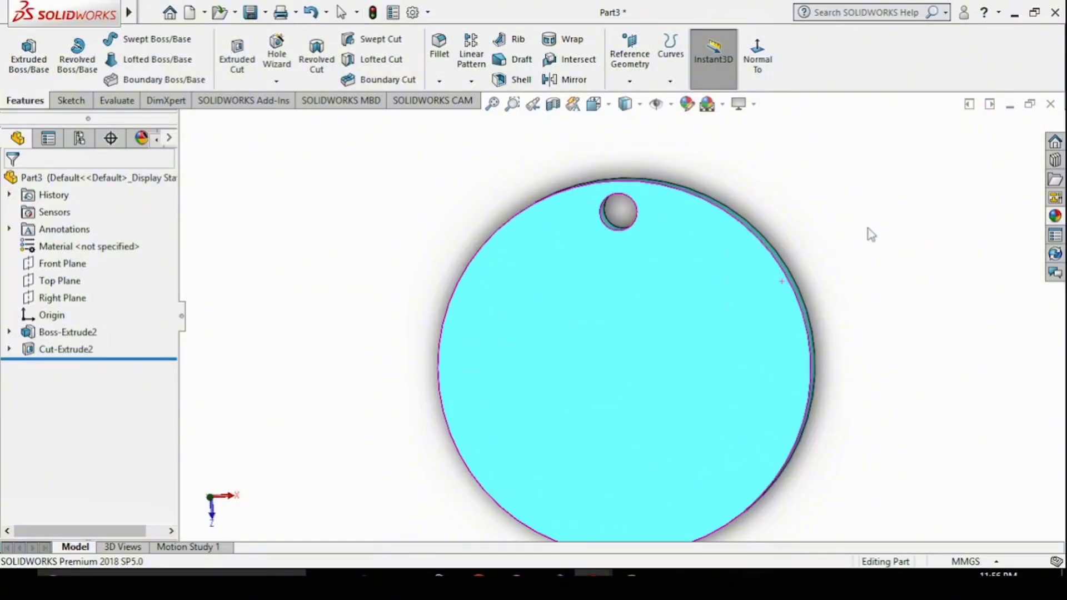
click(542, 290)
click(758, 53)
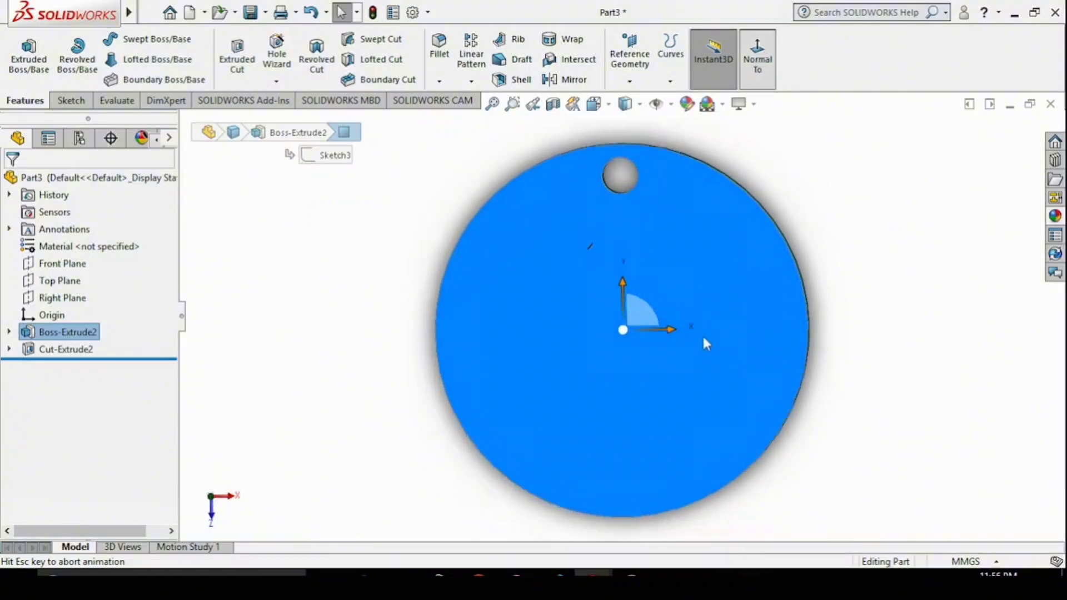
click(911, 222)
click(734, 293)
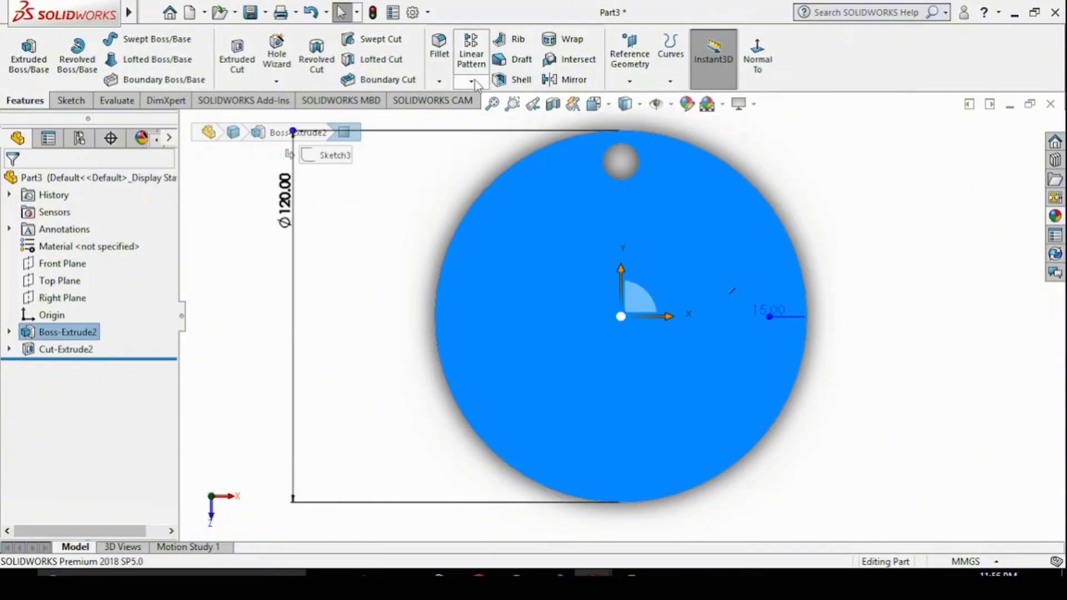
click(472, 81)
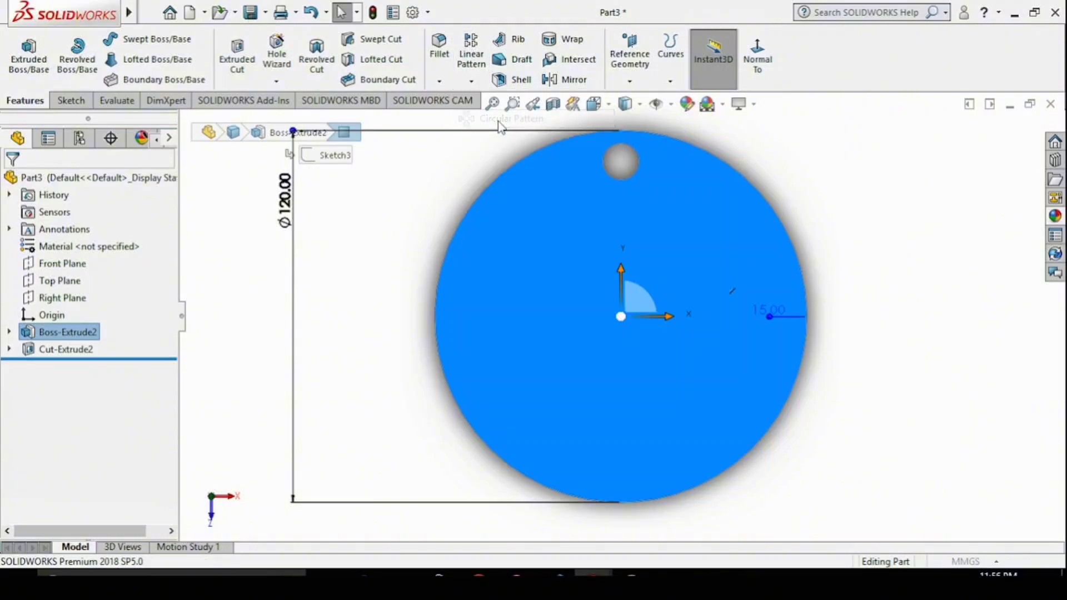
click(498, 121)
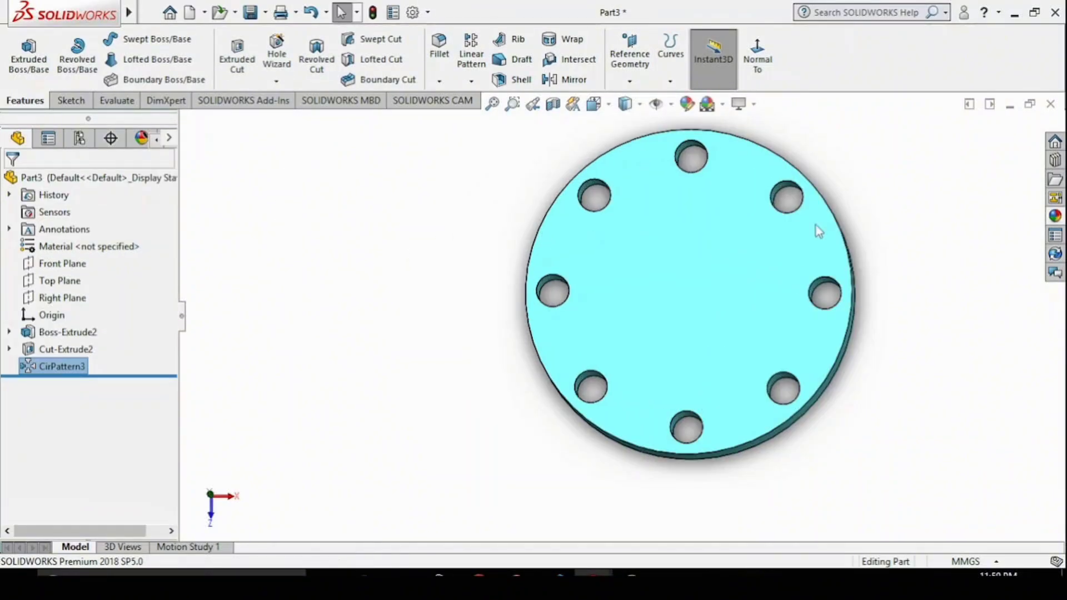
Step: Compare the disc's circular hole pattern with the linear hole pattern on the plate in Part2
scroll(775, 267, down, 2)
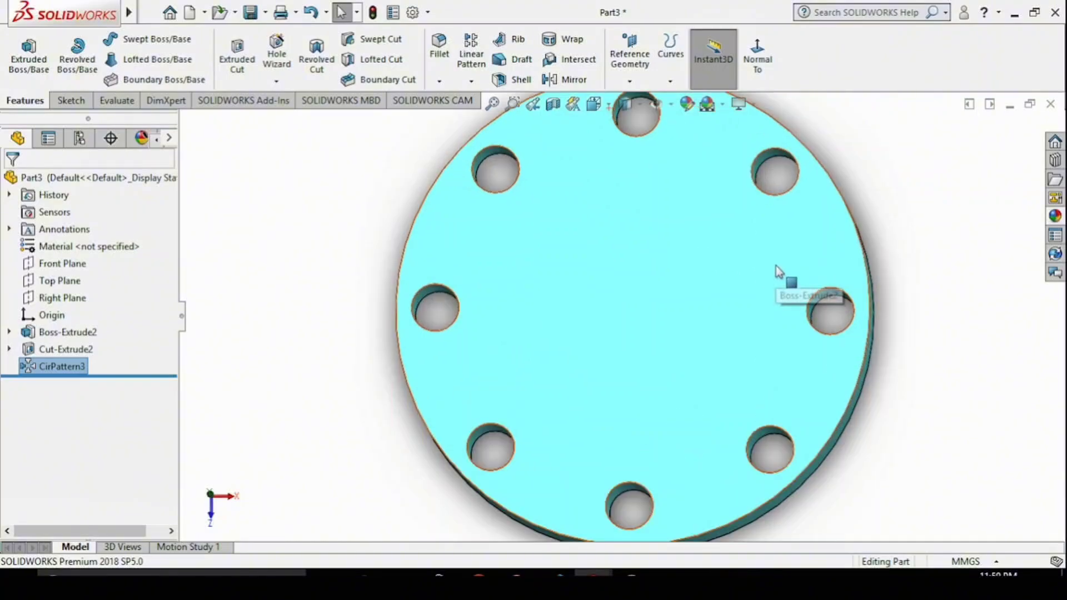
scroll(776, 267, up, 2)
scroll(776, 267, down, 3)
scroll(512, 422, up, 3)
scroll(340, 505, up, 2)
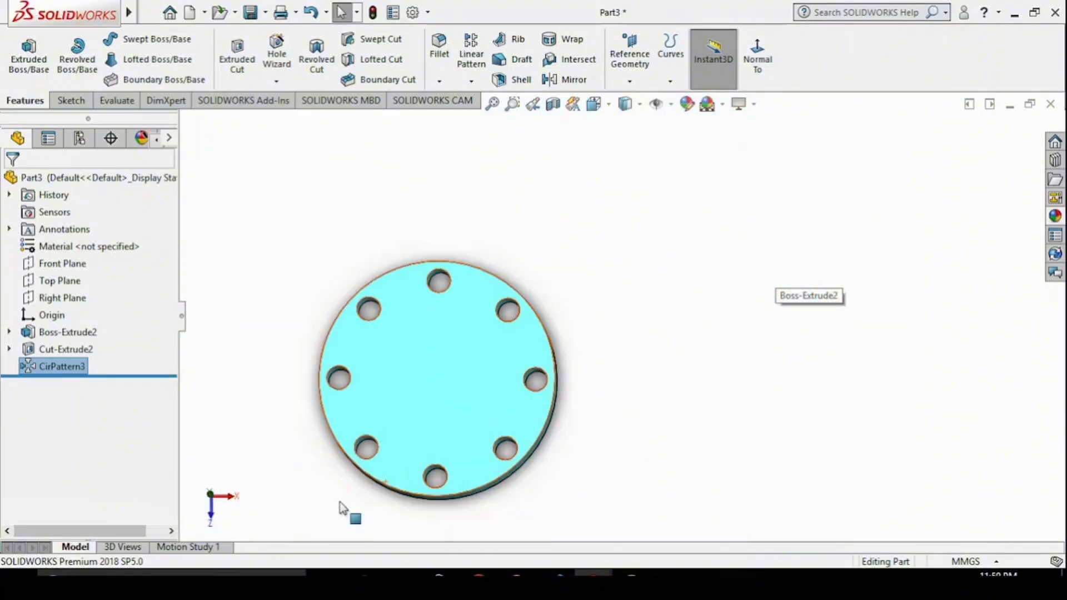
scroll(352, 498, down, 2)
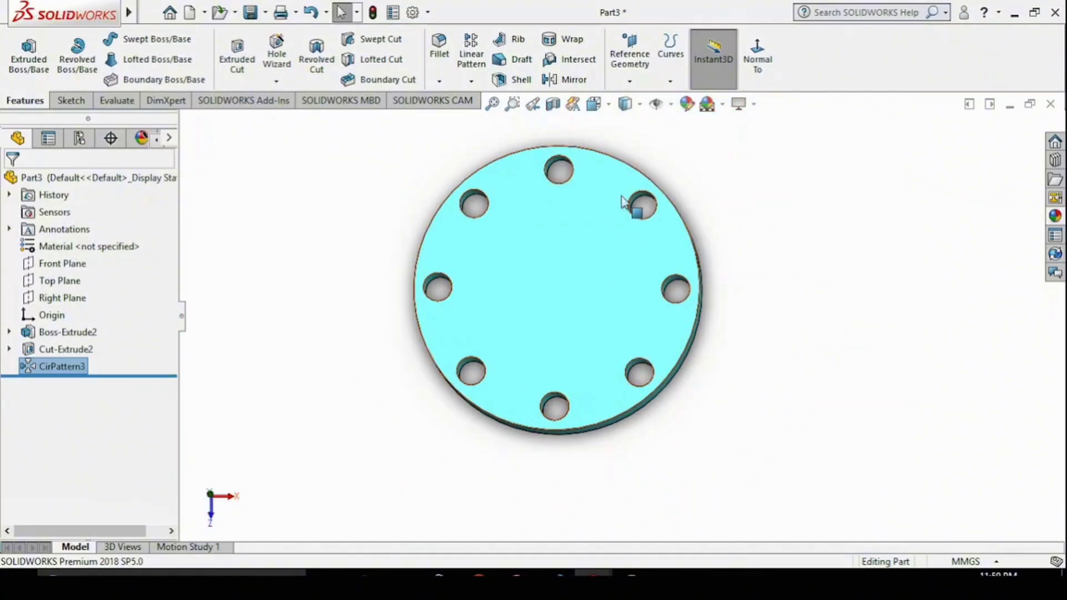
middle_drag(357, 293, 814, 369)
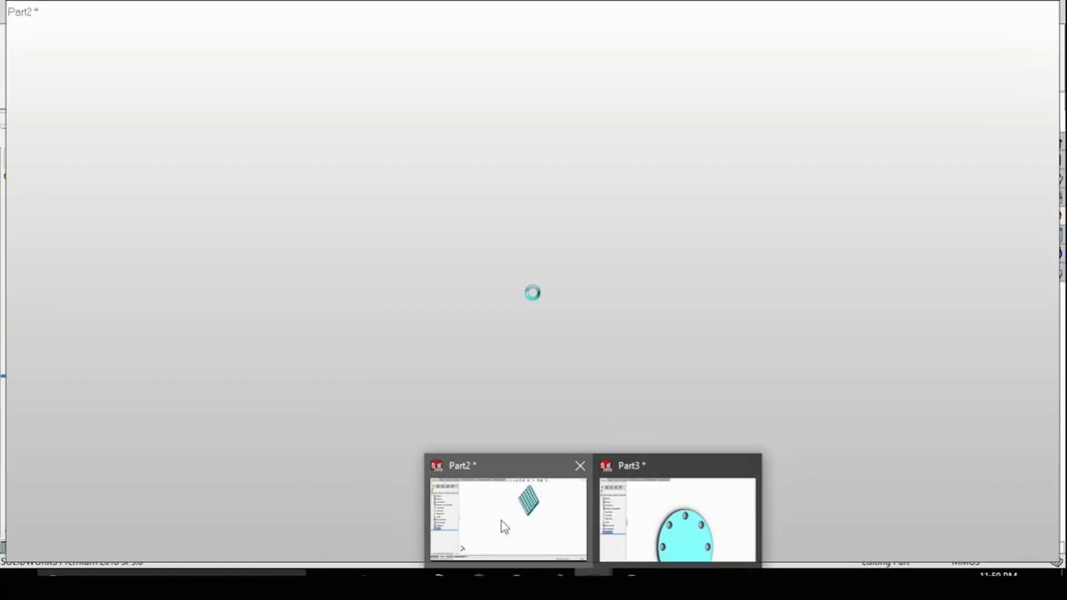
click(502, 521)
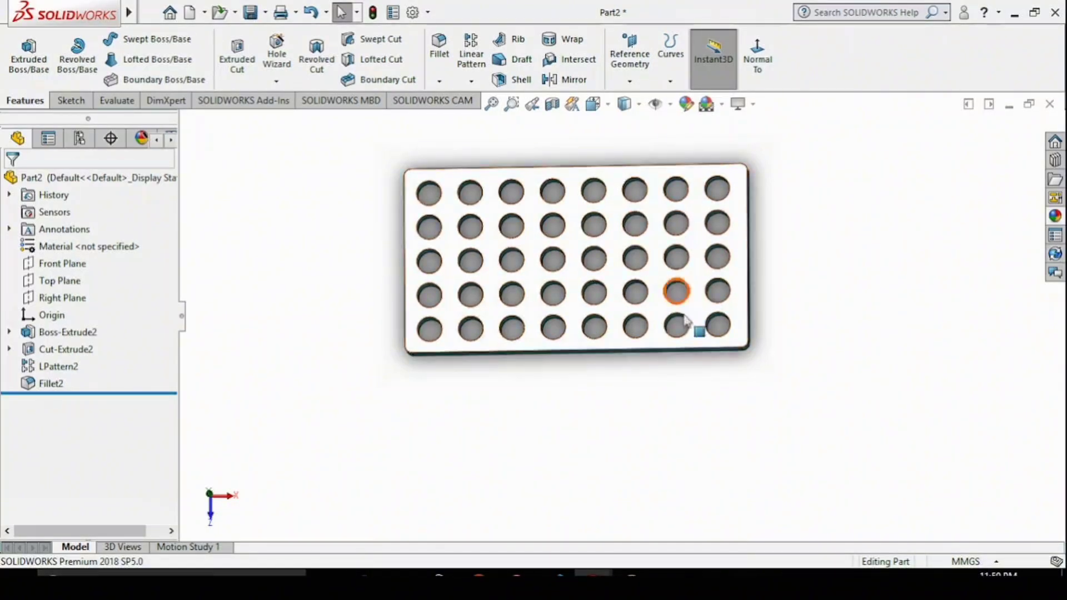
key(ctrl+Tab)
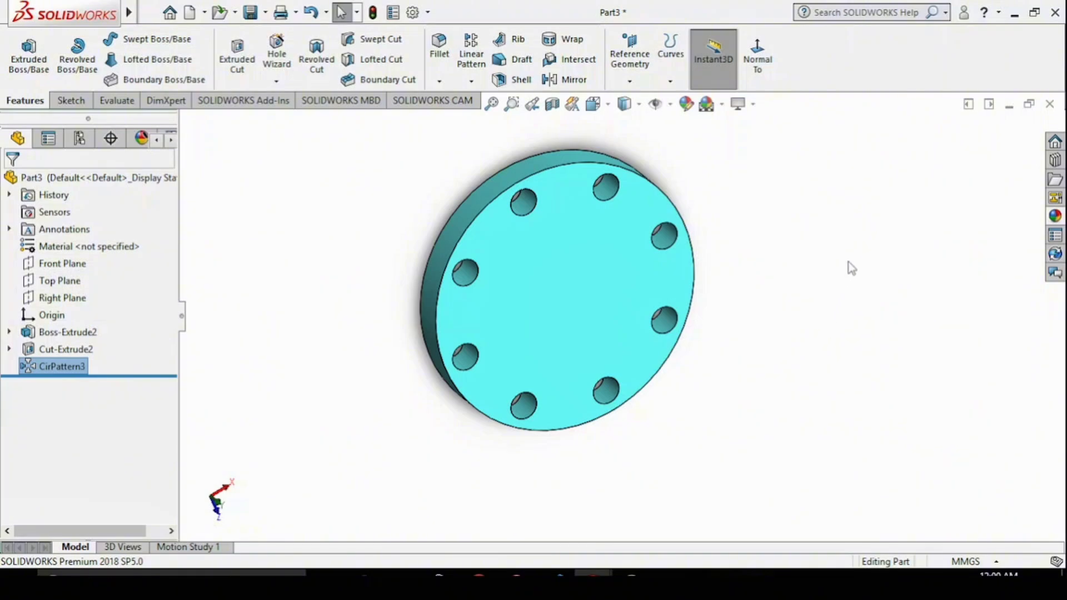
scroll(787, 276, up, 3)
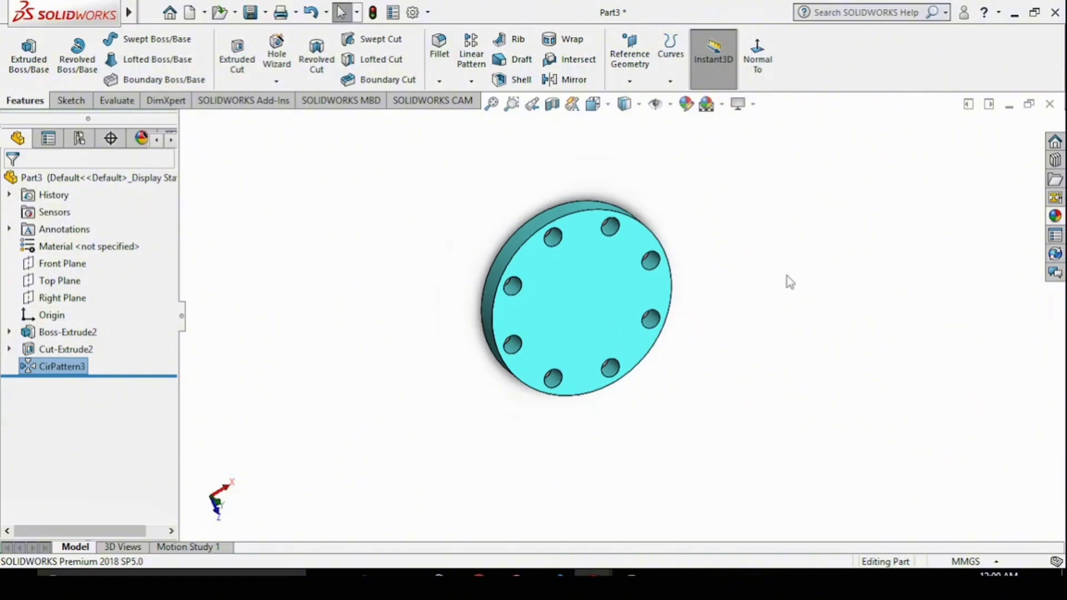